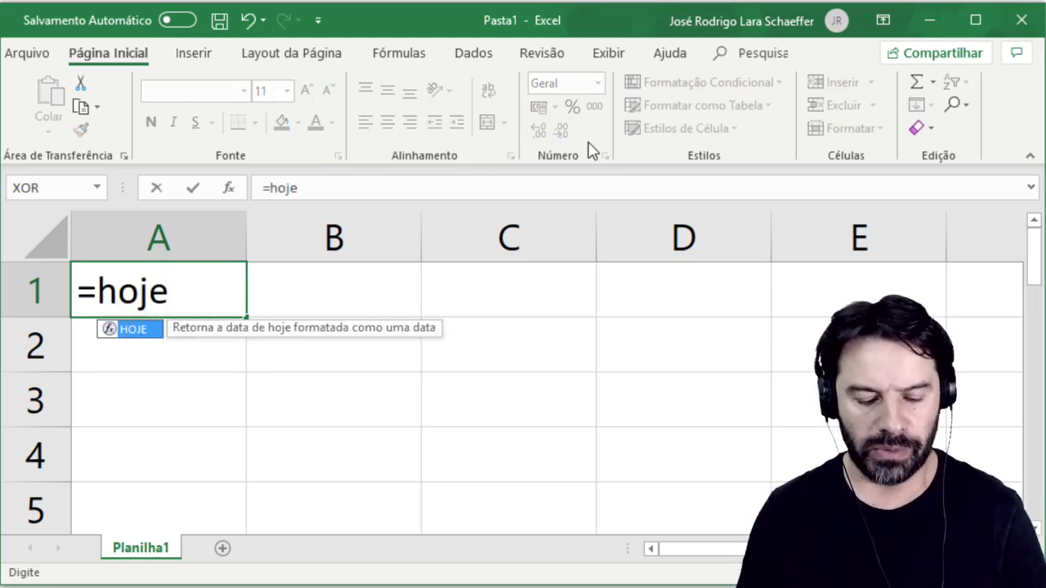
Complete the =HOJE() formula in cell A1 and widen column A slightly
type("()")
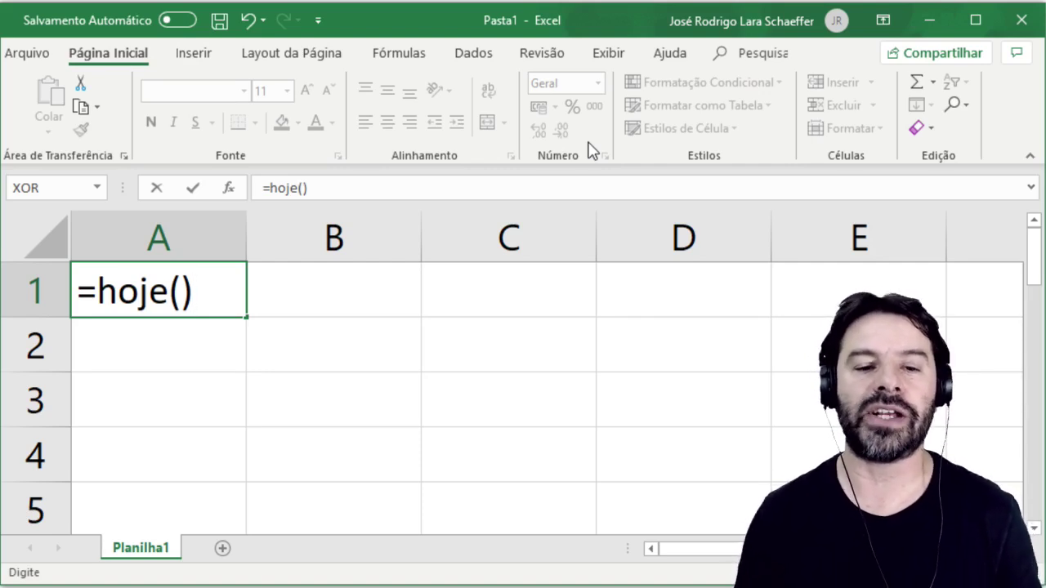
key("Return")
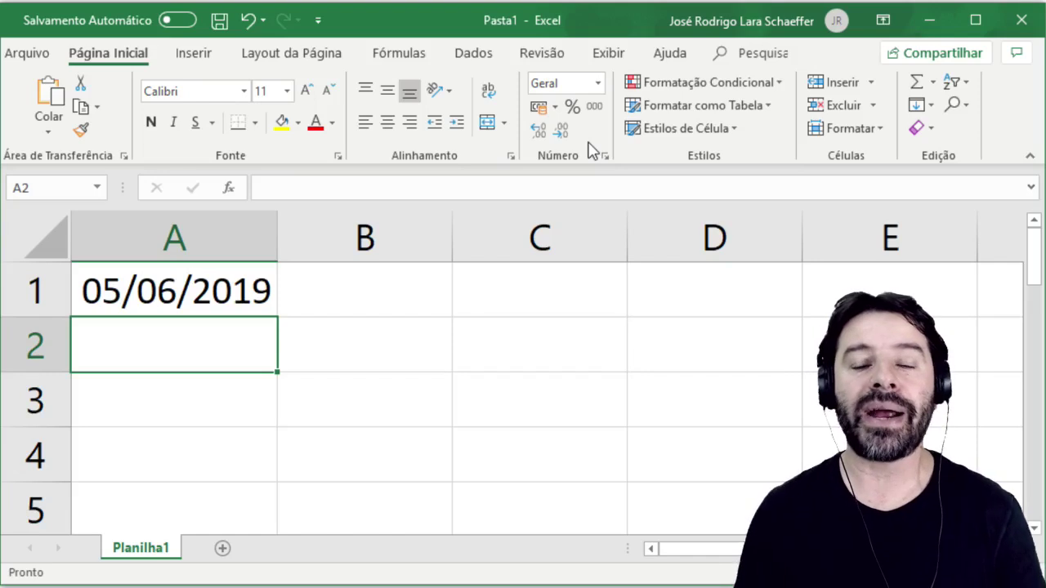
left_click_drag(277, 247, 305, 247)
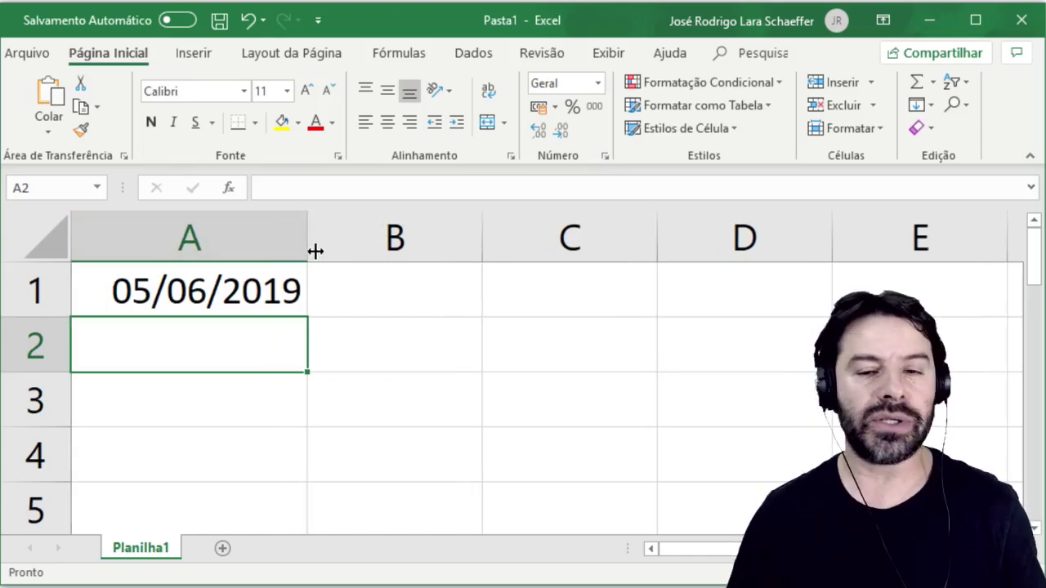
key("Up")
key("F2")
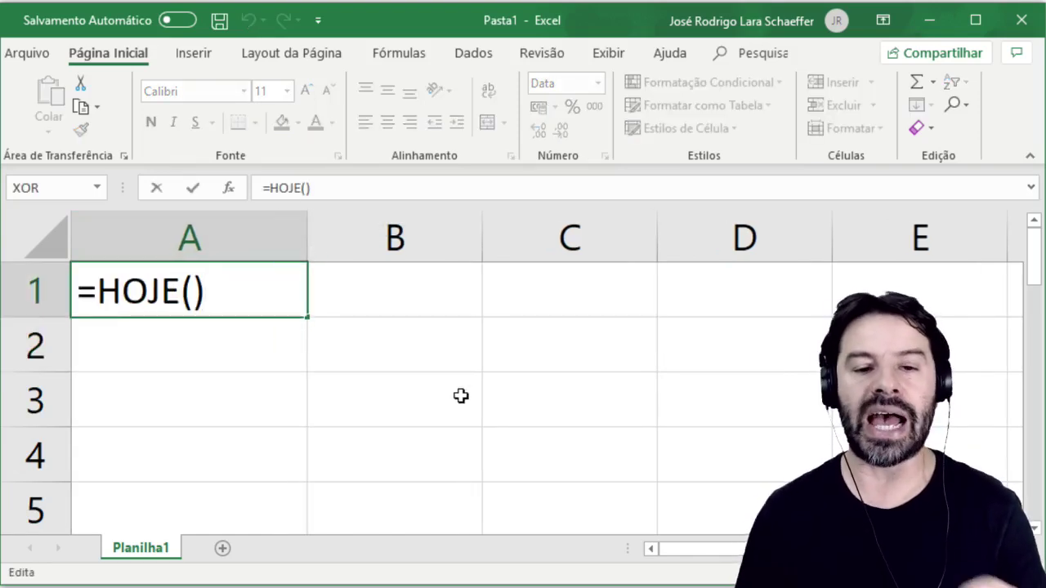
key("Return")
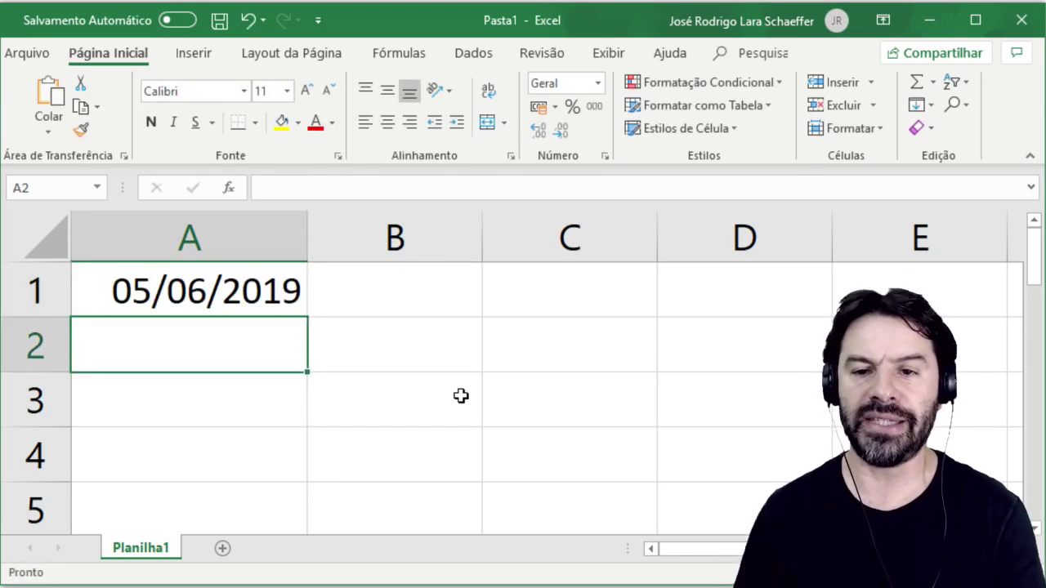
Enter =DIA(A1) in cell A2 to extract the day from the date, and review the formula
type("=DIA")
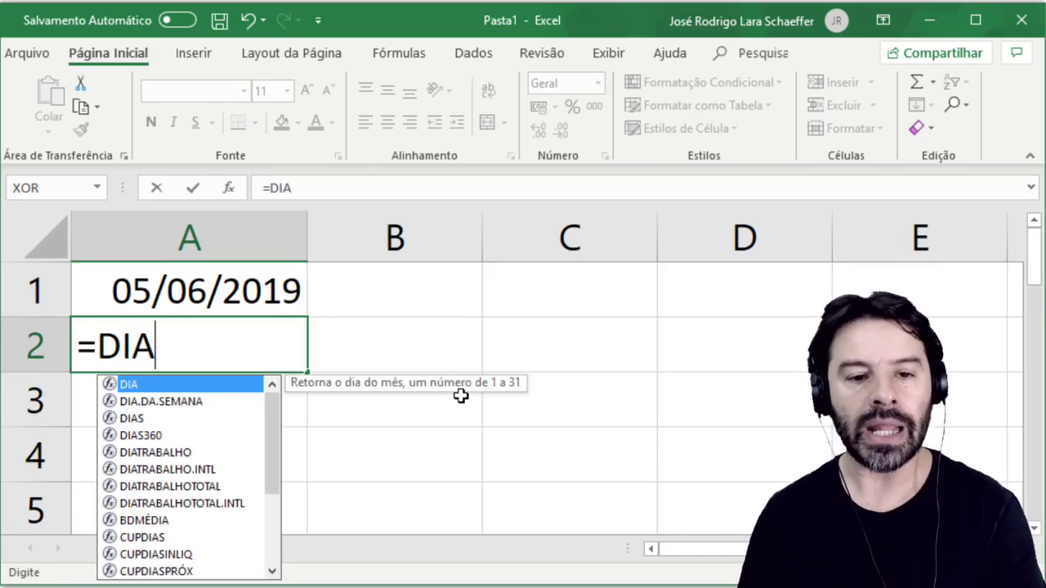
type("(A1)")
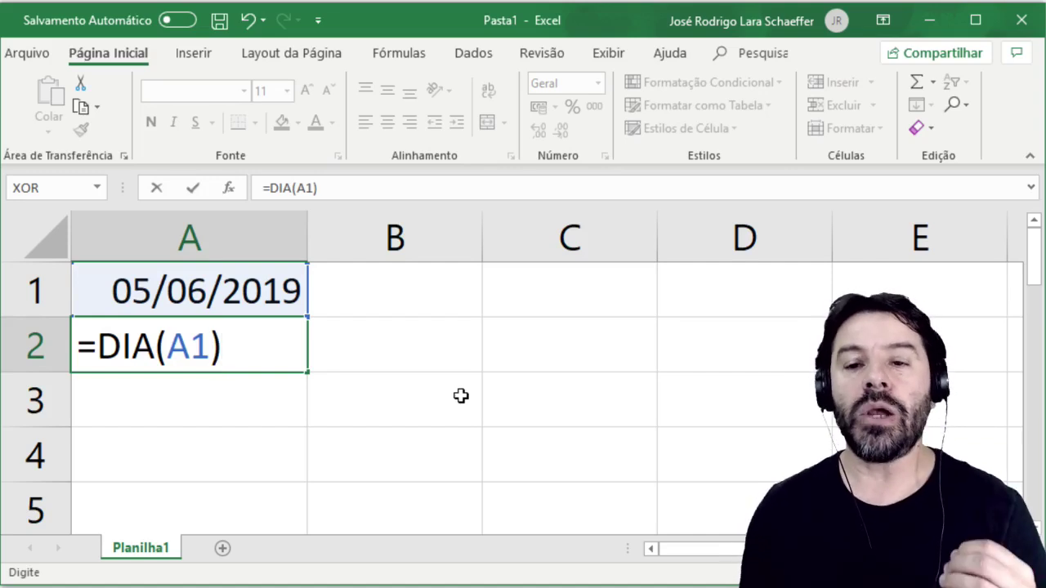
key("Return")
key("Up")
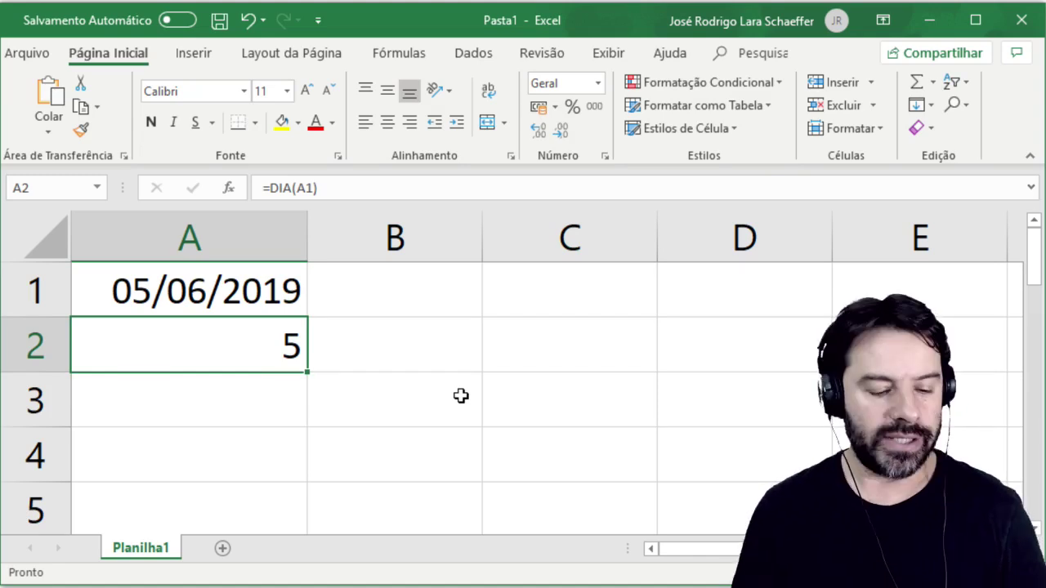
key("F2")
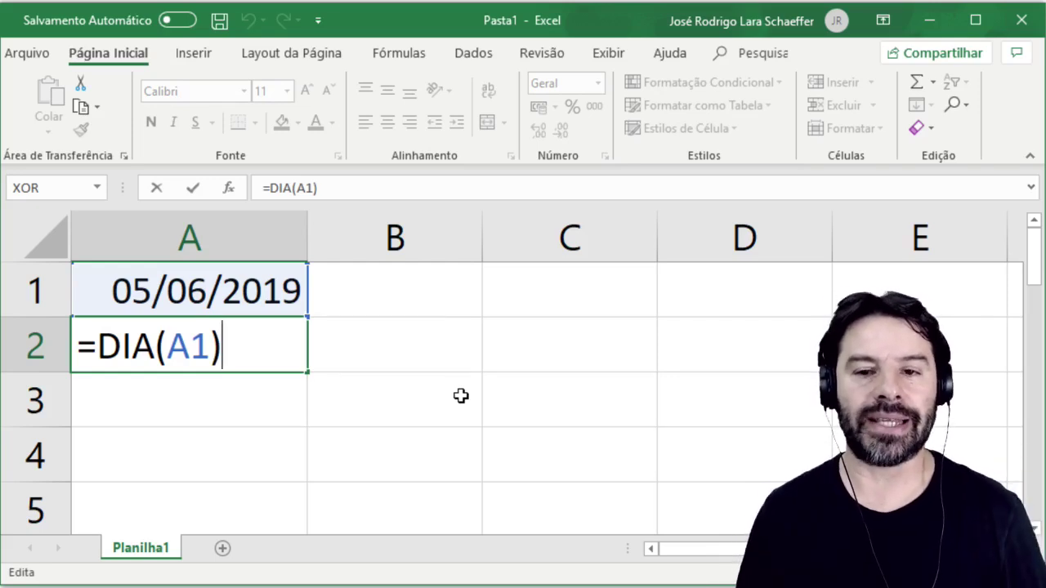
key("Return")
key("Up")
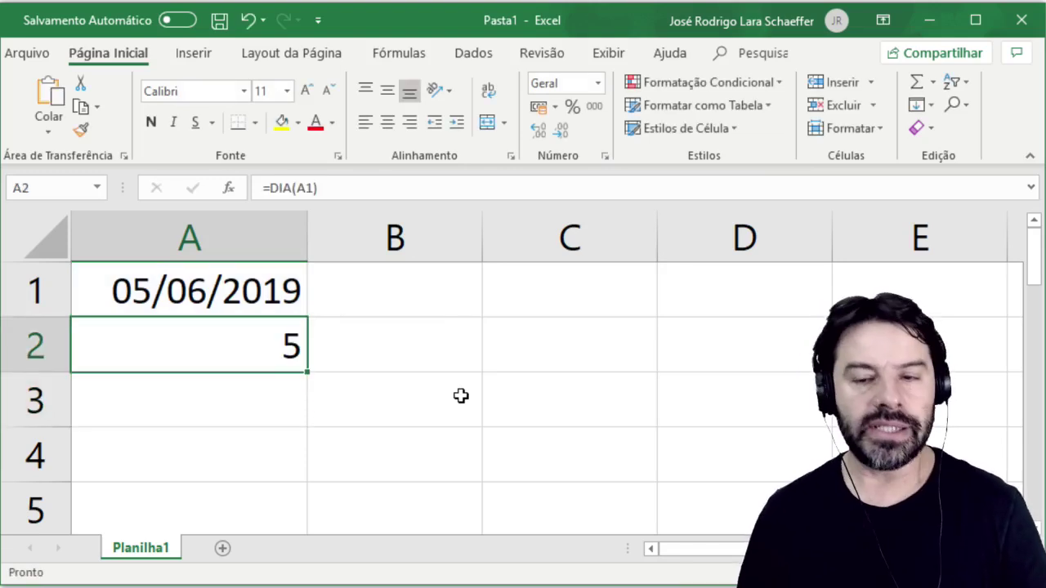
Replace the formula in cell A2 with =MÊS(A1) to extract the month from the date
type("=")
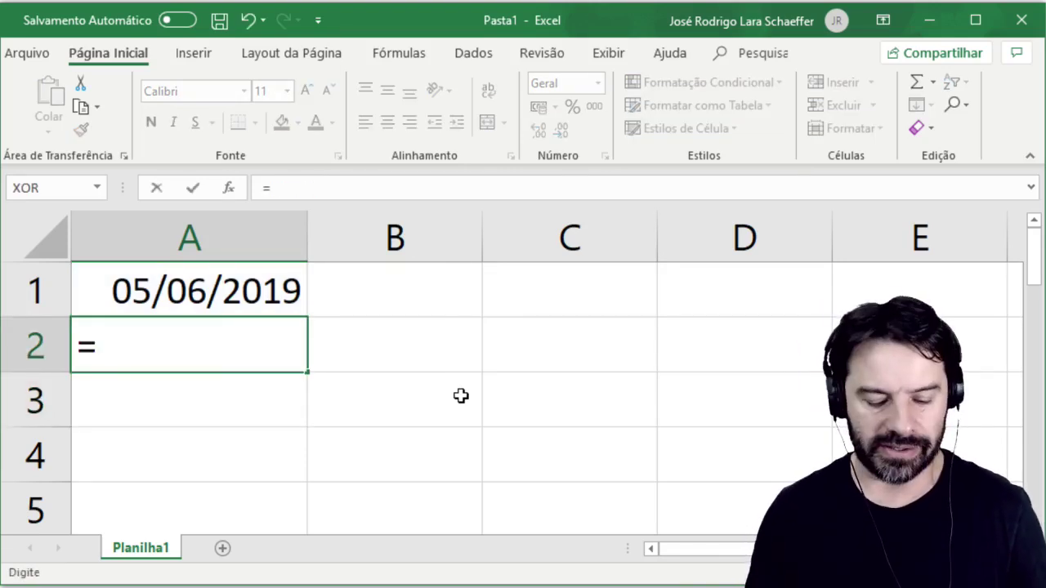
type("MÊS(")
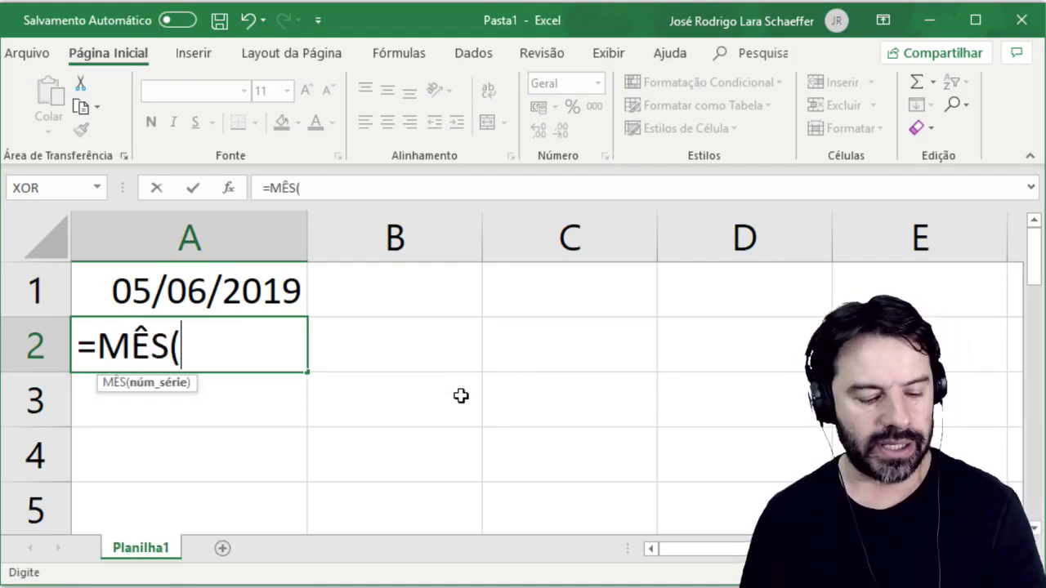
type("A1)")
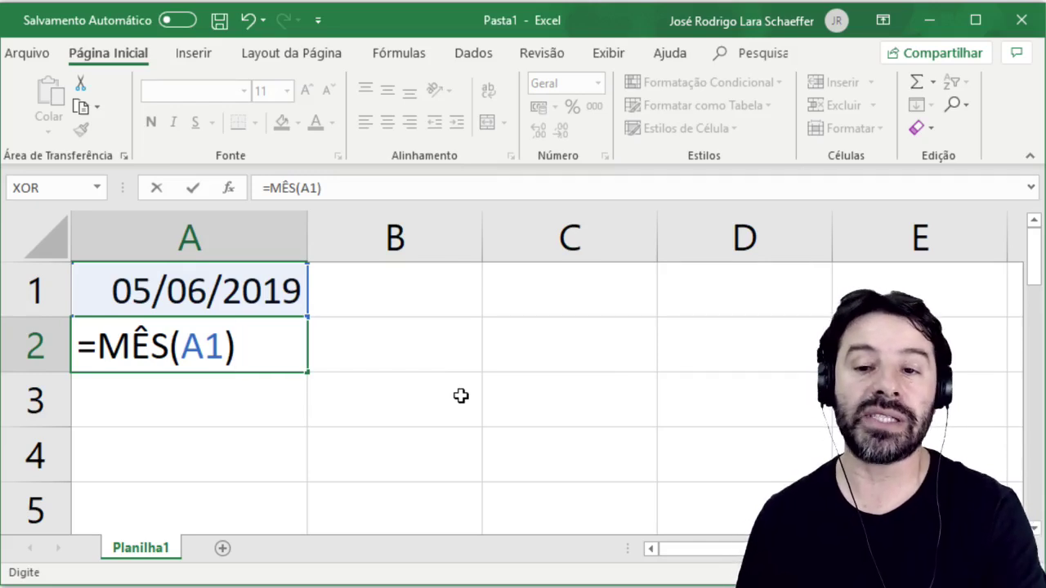
key("Return")
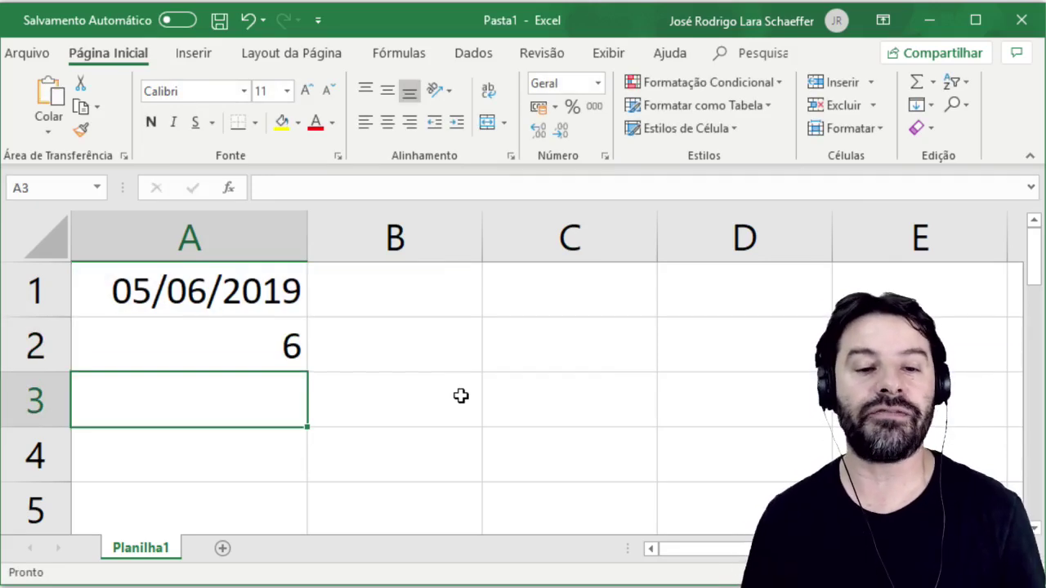
key("Up")
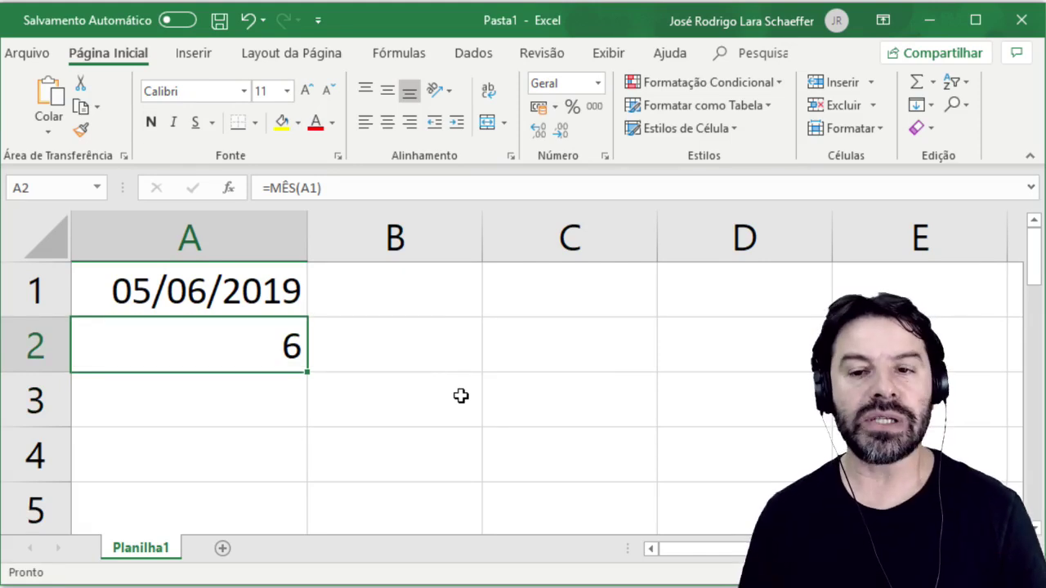
key("F2")
key("Return")
key("Up")
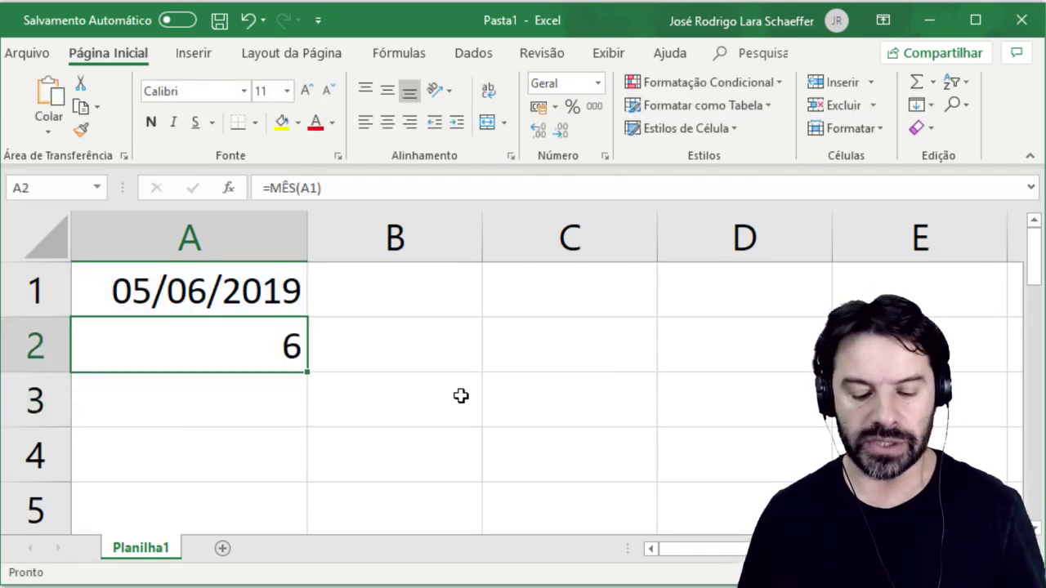
Replace the formula in cell A2 with =ANO(A1) to extract the year from the date
type("=ANO()")
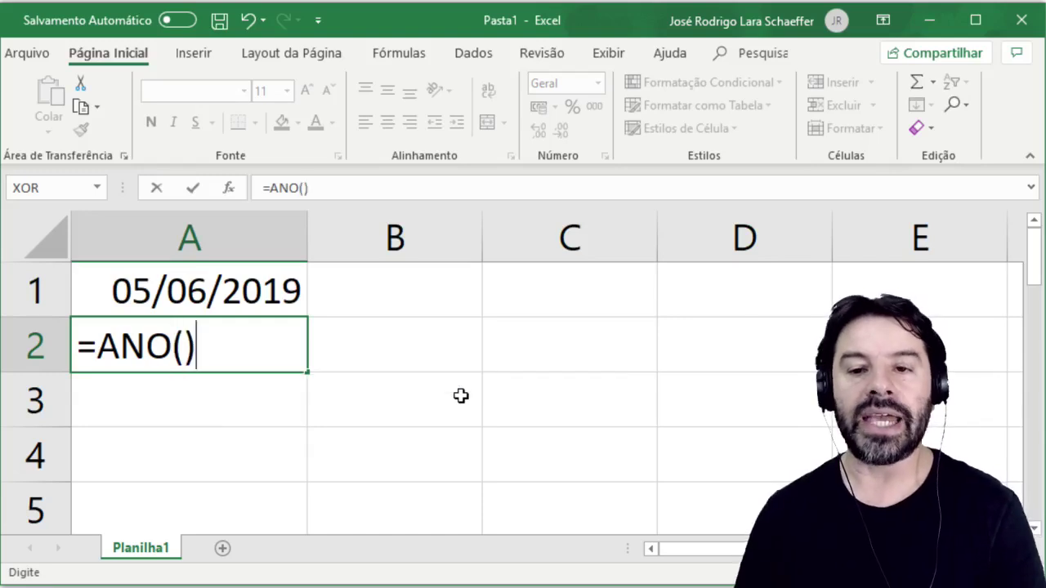
key("BackSpace")
type("A1")
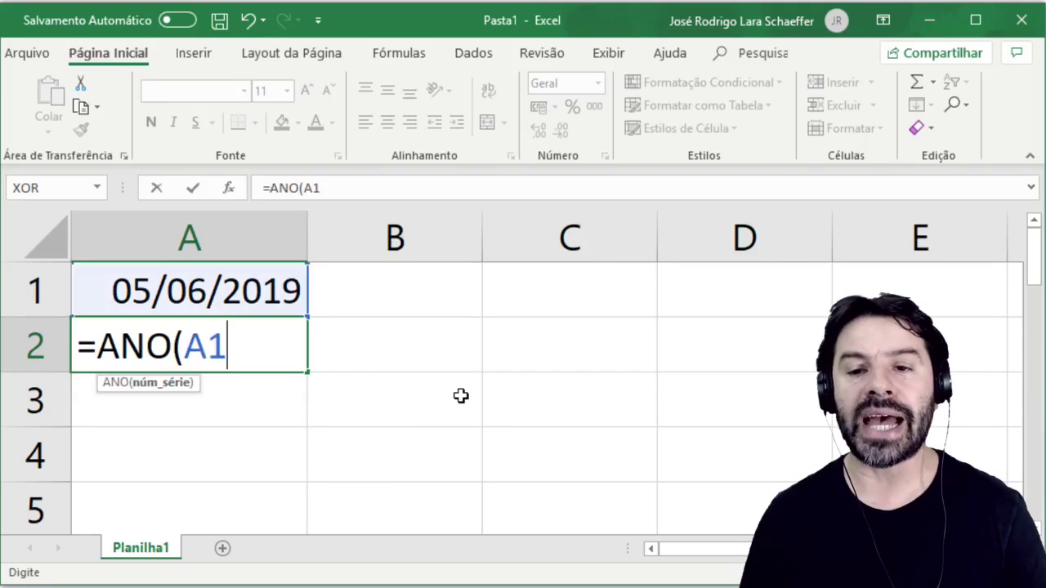
type(")")
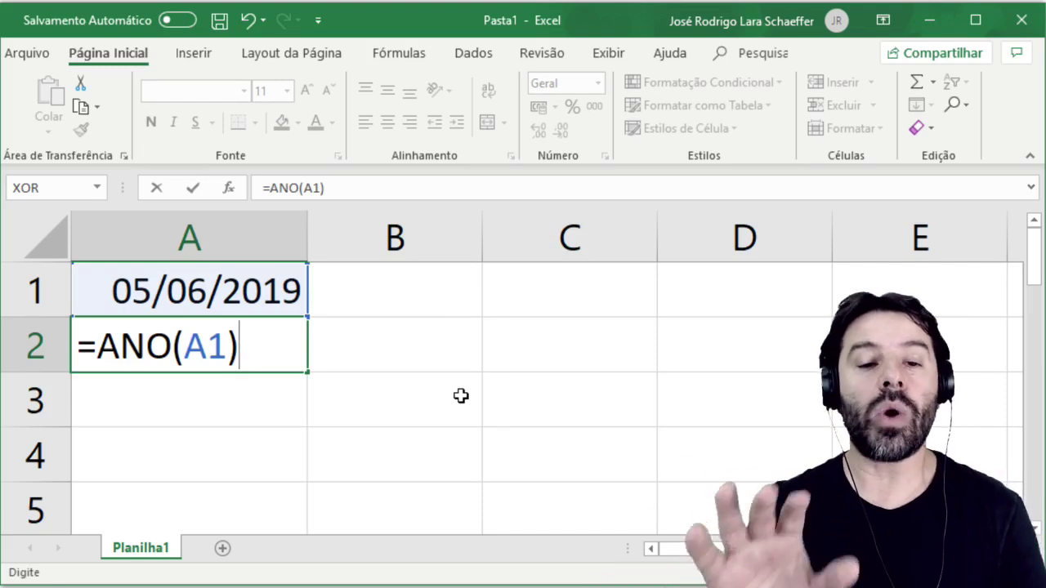
key("Return")
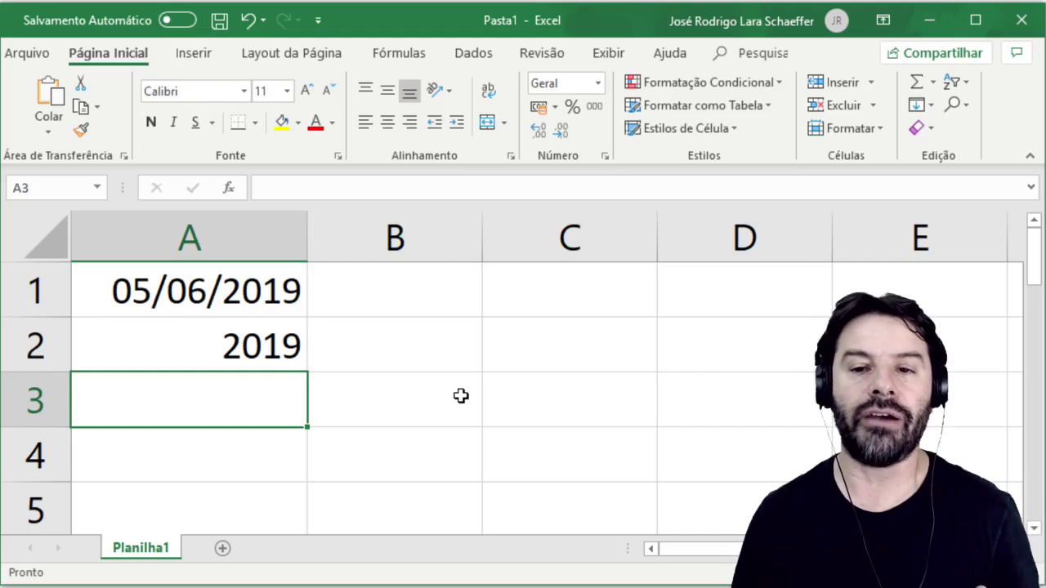
key("Up")
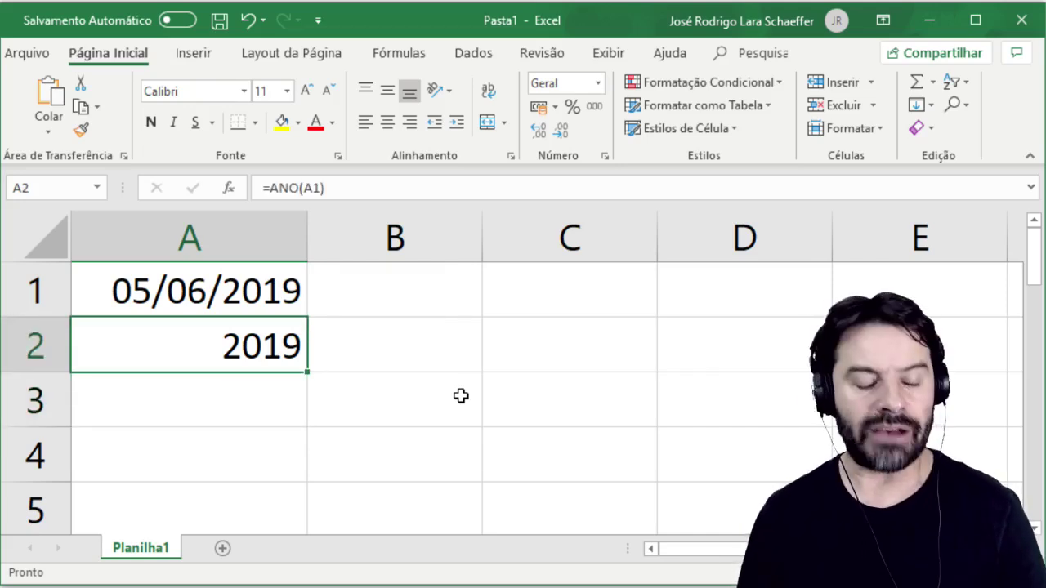
Clear the contents of cell A2
key("Delete")
key("Down")
key("Up")
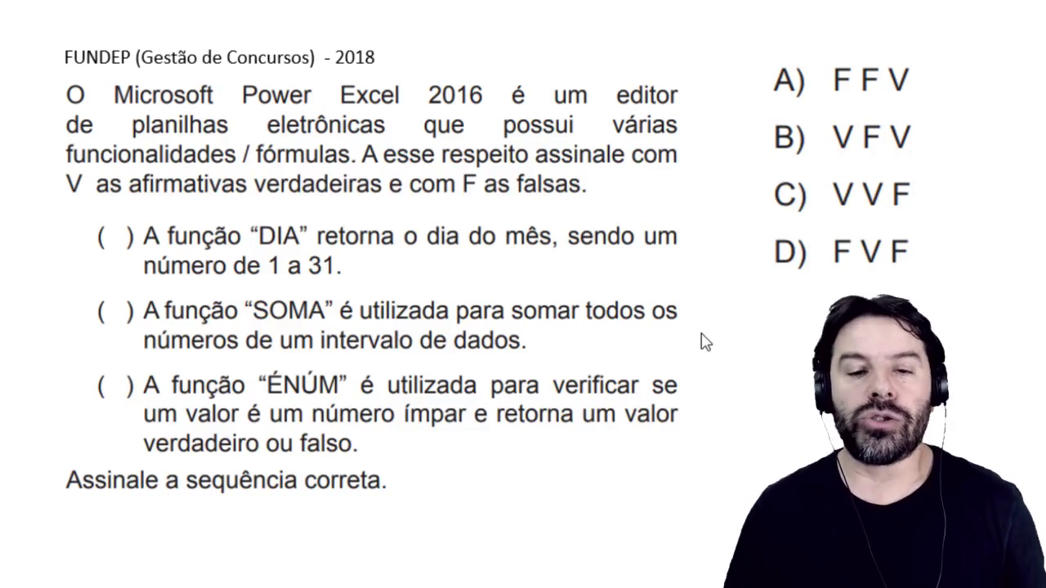
Switch to Excel and add a new worksheet to the workbook, magnified for readability
key("alt+Tab")
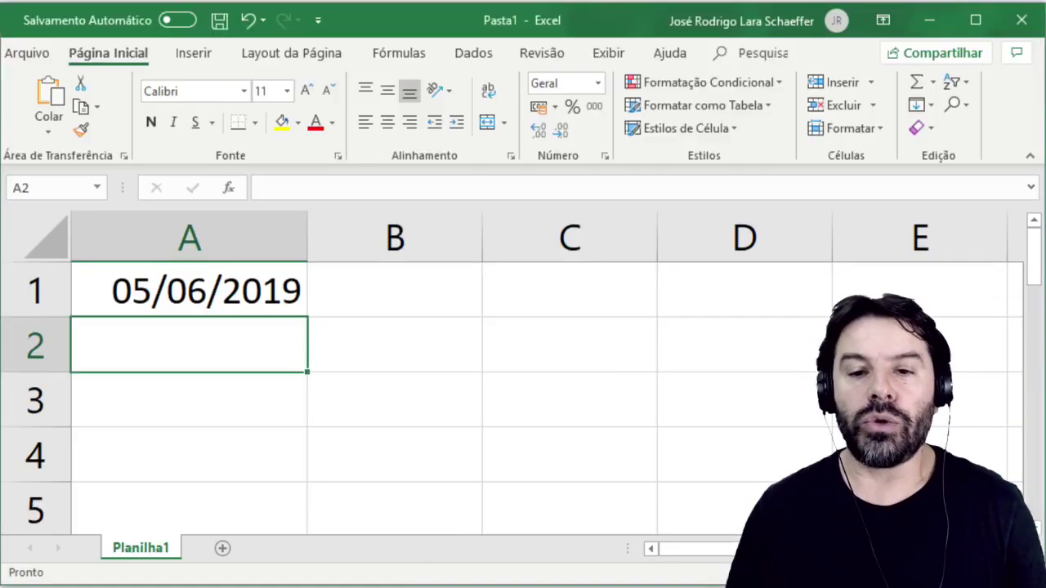
left_click(224, 549)
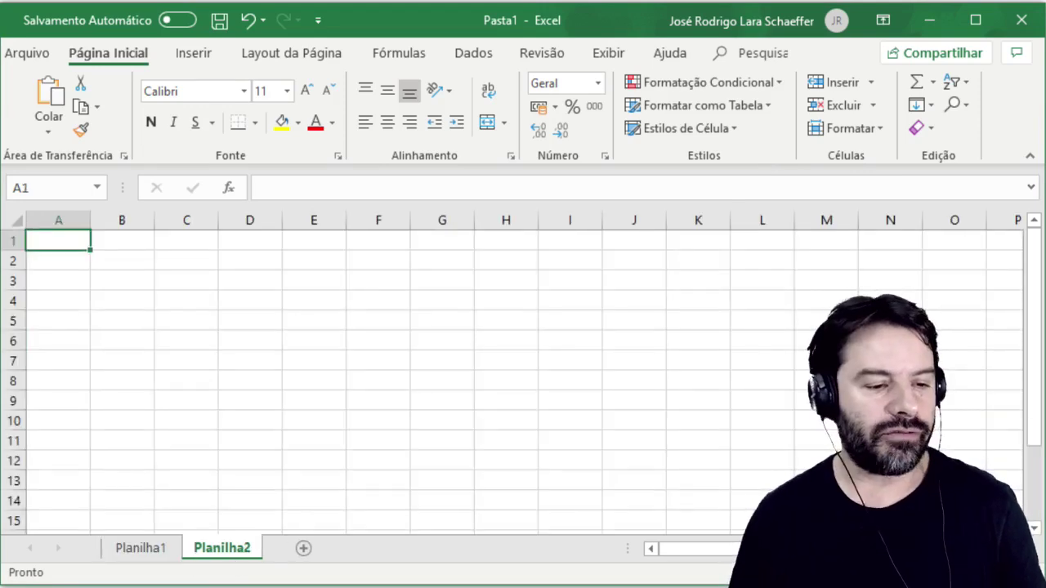
scroll(684, 470, "up", 10, "ctrl")
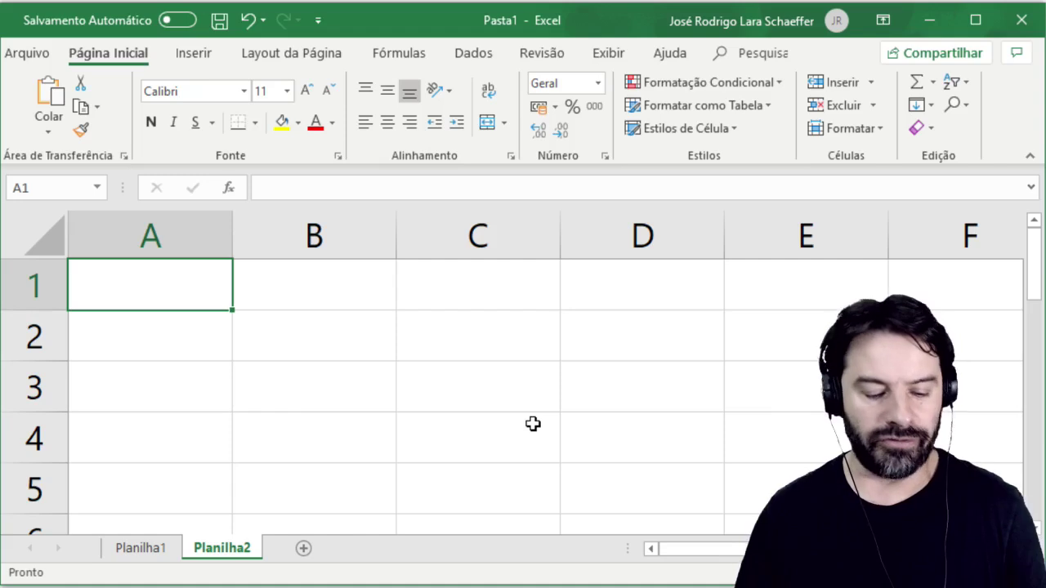
Enter the values 10, 20, 5 and 30 in cells A1 to A4 of the new worksheet
type("10")
key("Return")
type("20")
key("Return")
type("5")
key("Return")
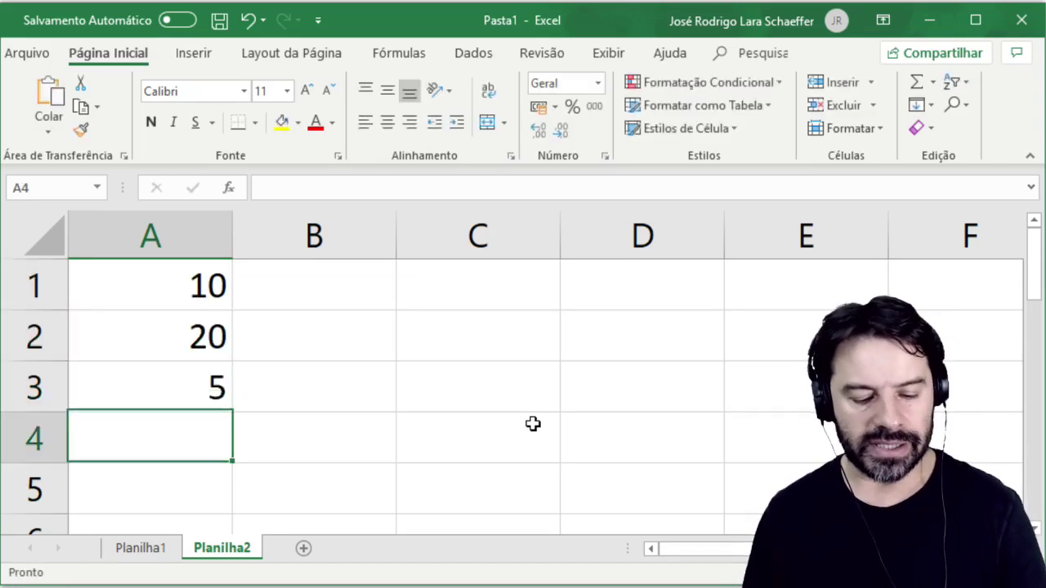
type("30")
key("Return")
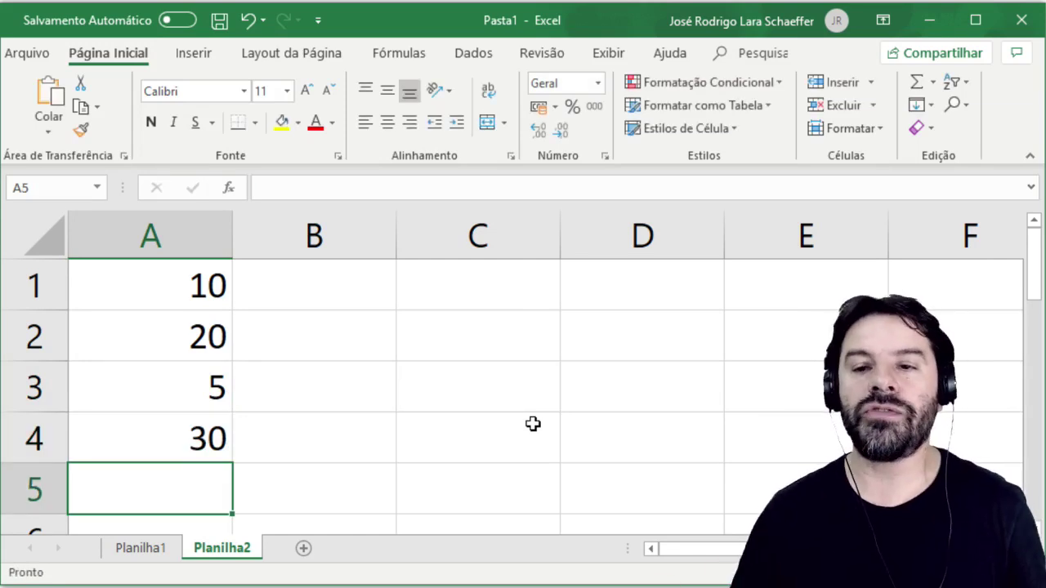
Enter =SOMA(A1:A4) in cell C2 to add up the four numbers, and review the formula
left_click(468, 344)
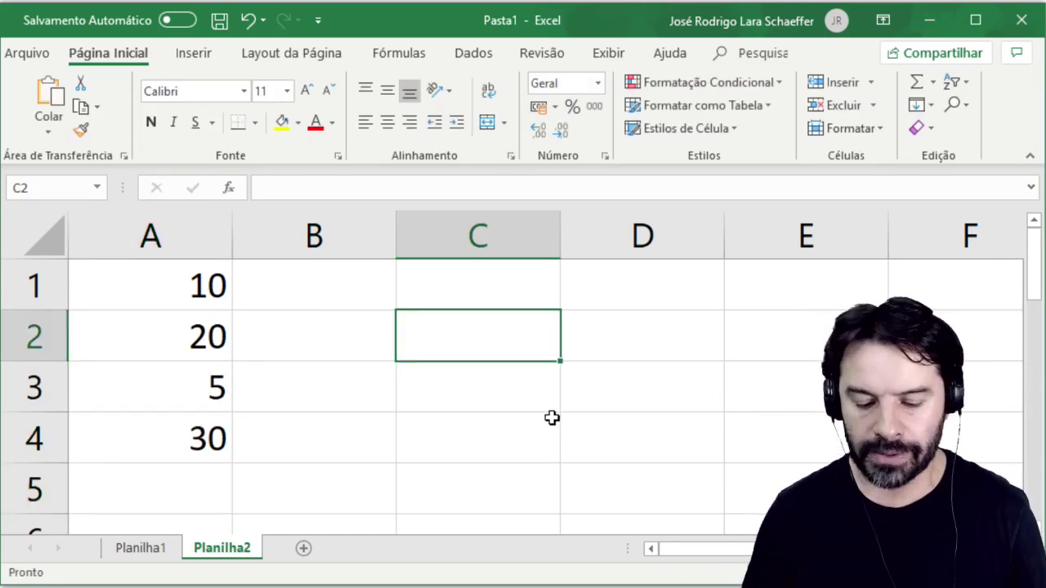
type("=SOMA(")
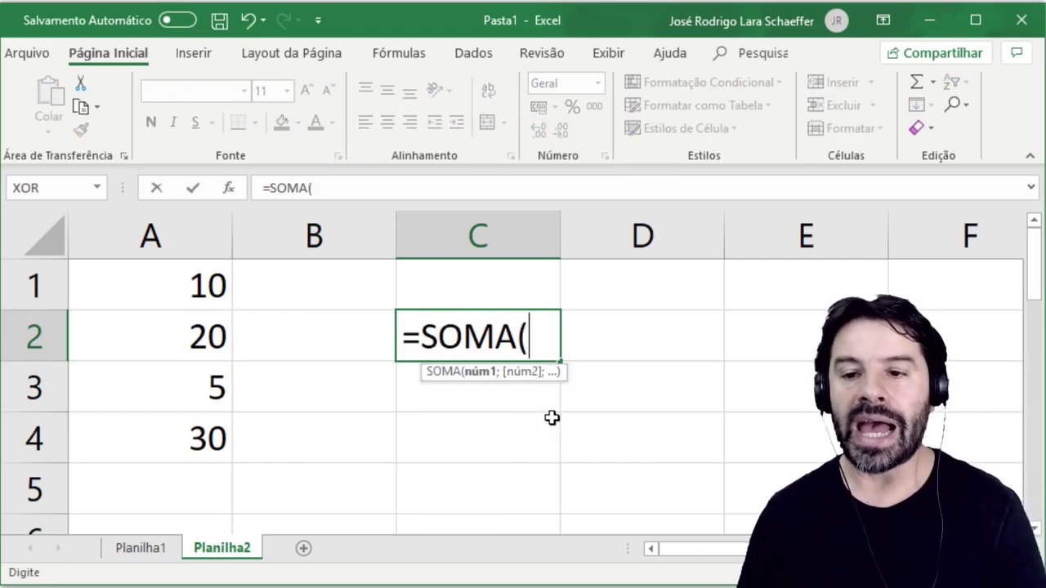
type("A1")
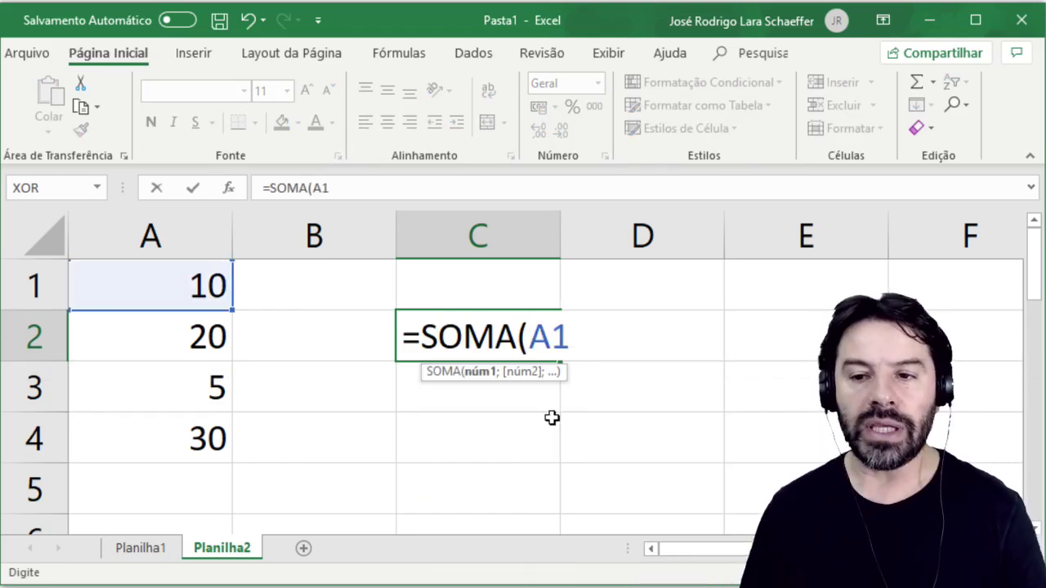
type(":A4)")
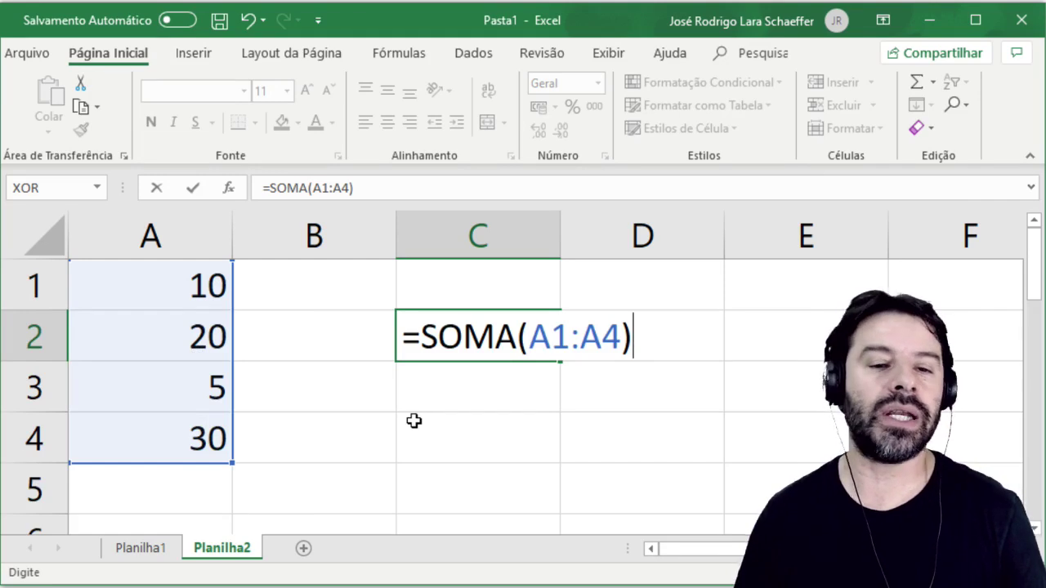
key("Return")
key("Up")
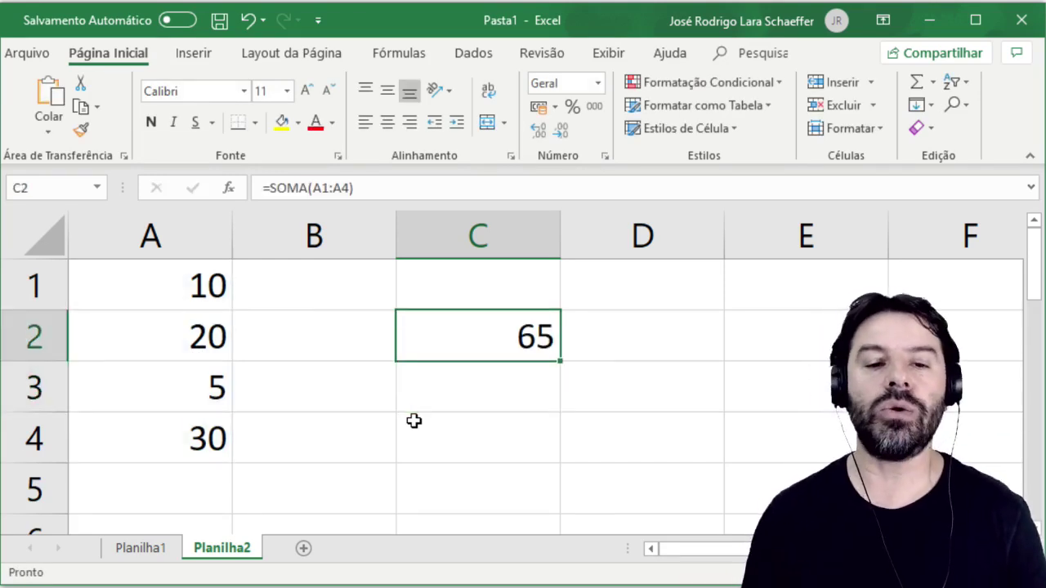
key("F2")
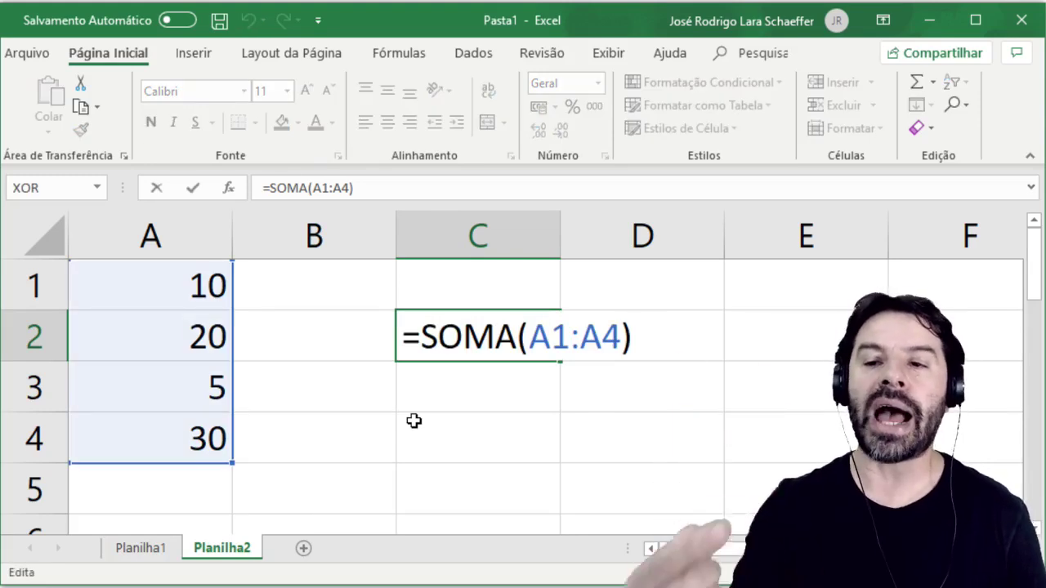
key("Return")
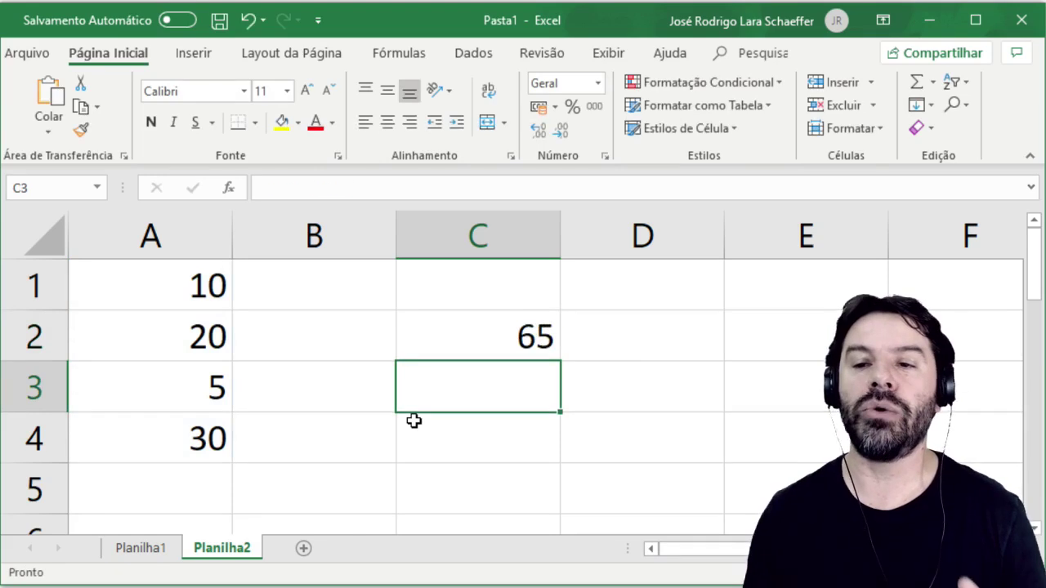
key("Up")
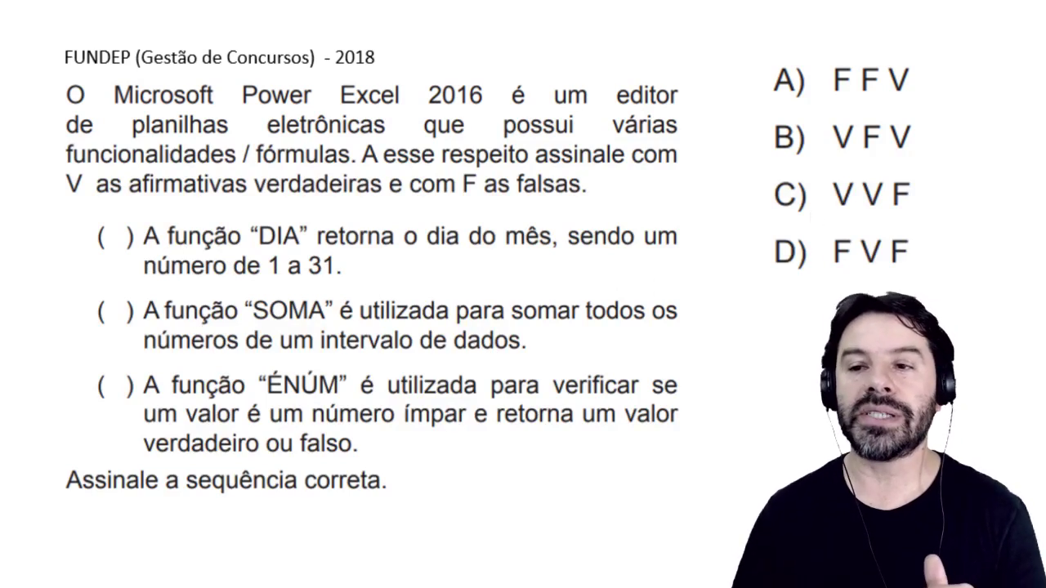
Return to Excel and add a third worksheet to the workbook, magnified for readability
key("Right")
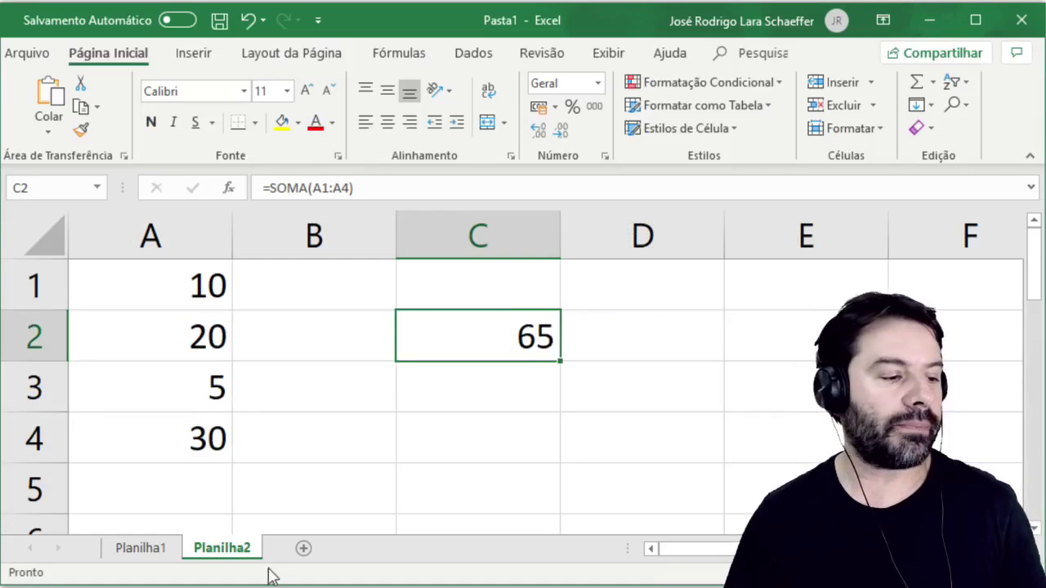
left_click(303, 548)
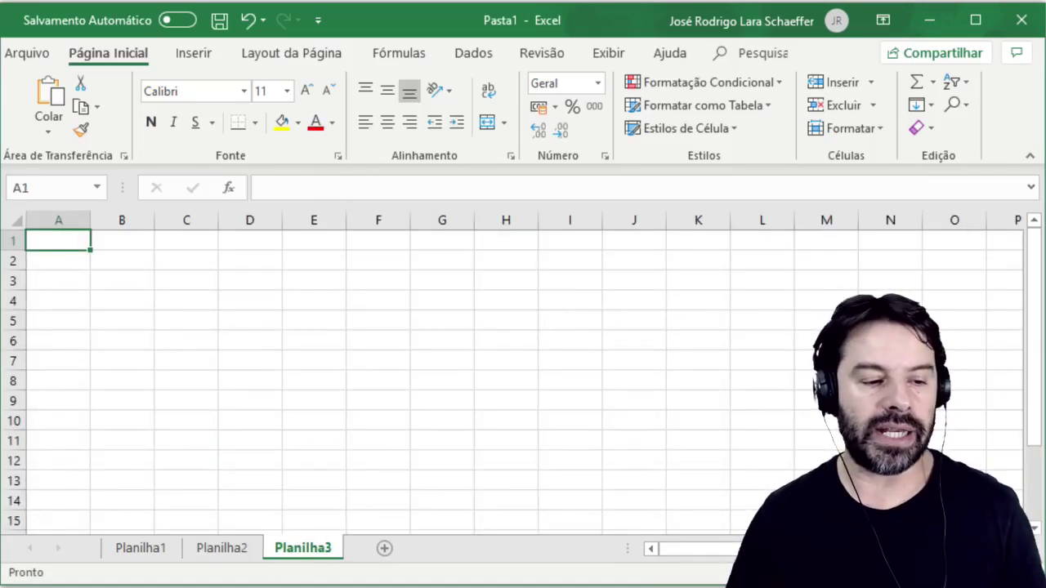
scroll(523, 372, "up", 10, "ctrl")
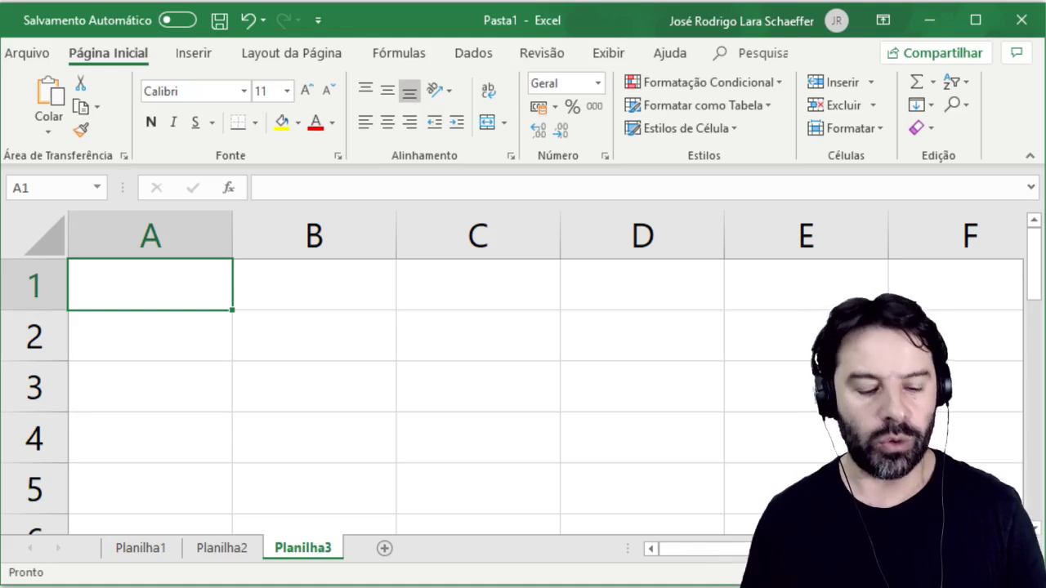
Enter 20 in cell A1, Aula in B1 and the date 12/12/2019 in C1 of the new worksheet
type("20")
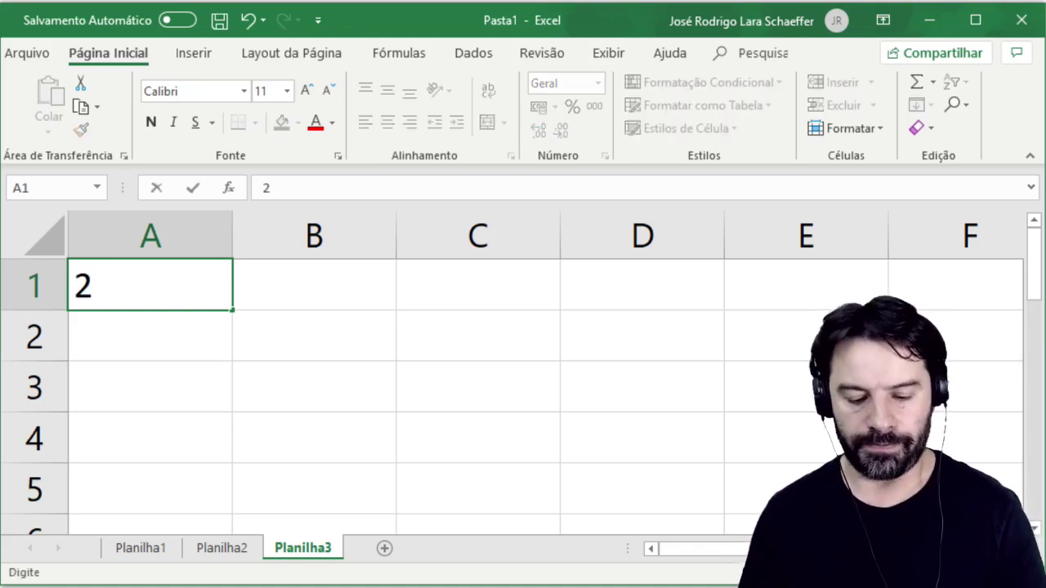
key("Tab")
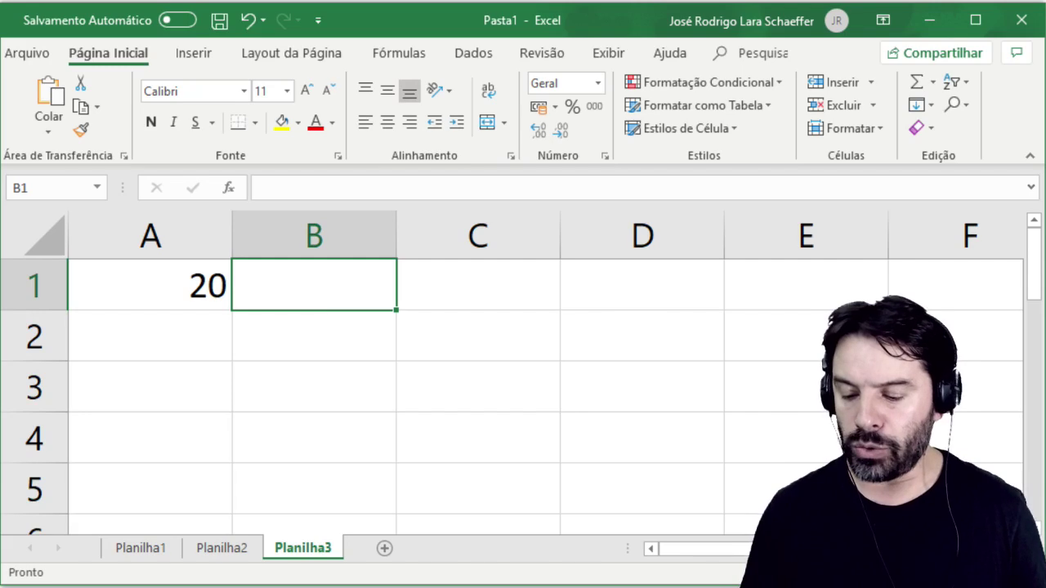
type("Aula")
key("Return")
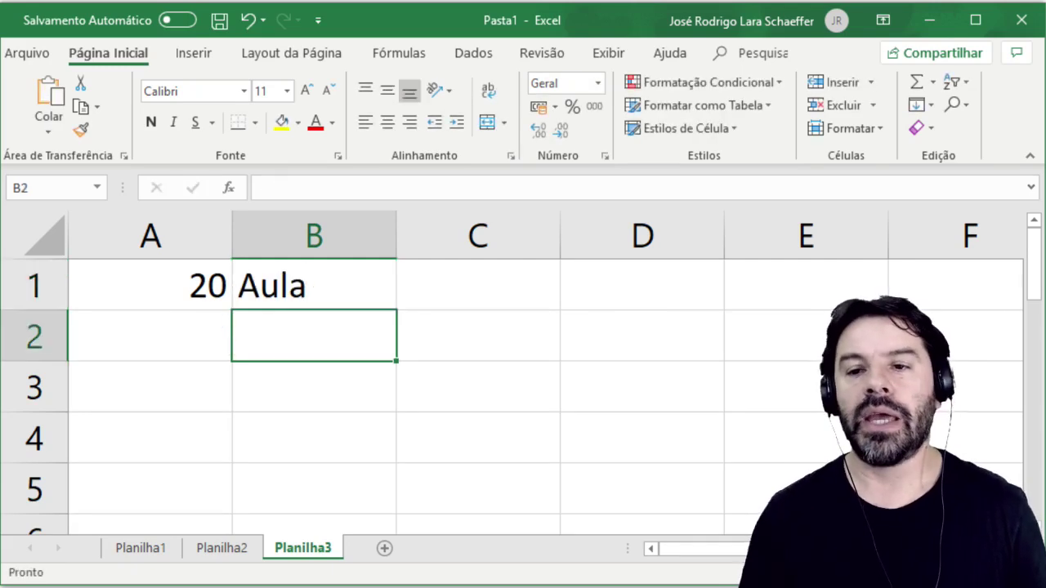
key("Up")
key("Right")
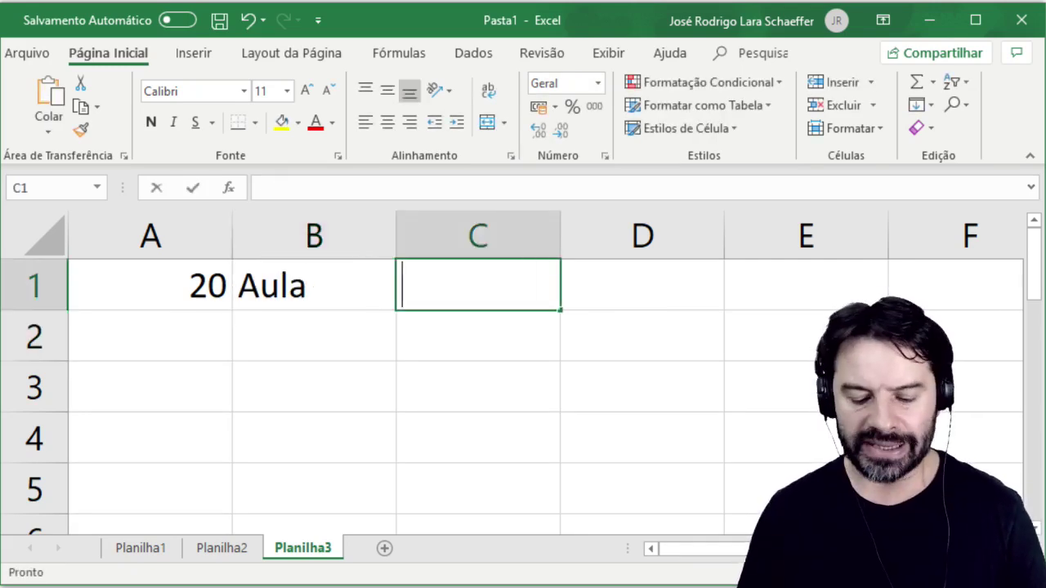
type("2")
key("BackSpace")
type("12/")
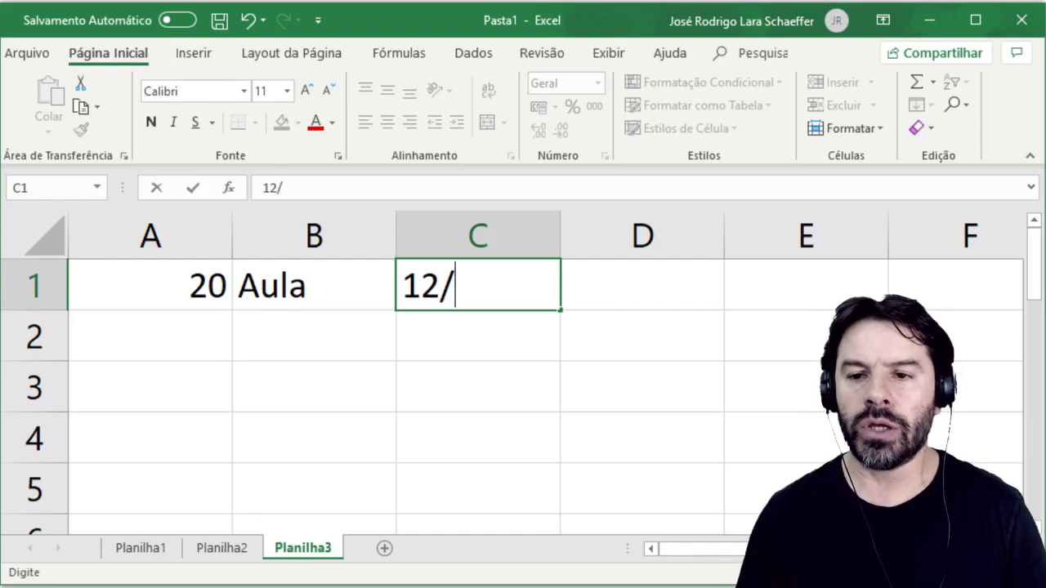
type("12/2019")
key("Return")
Widen columns C and A slightly, and review the entries in cells A1, B1 and C1
left_click(494, 285)
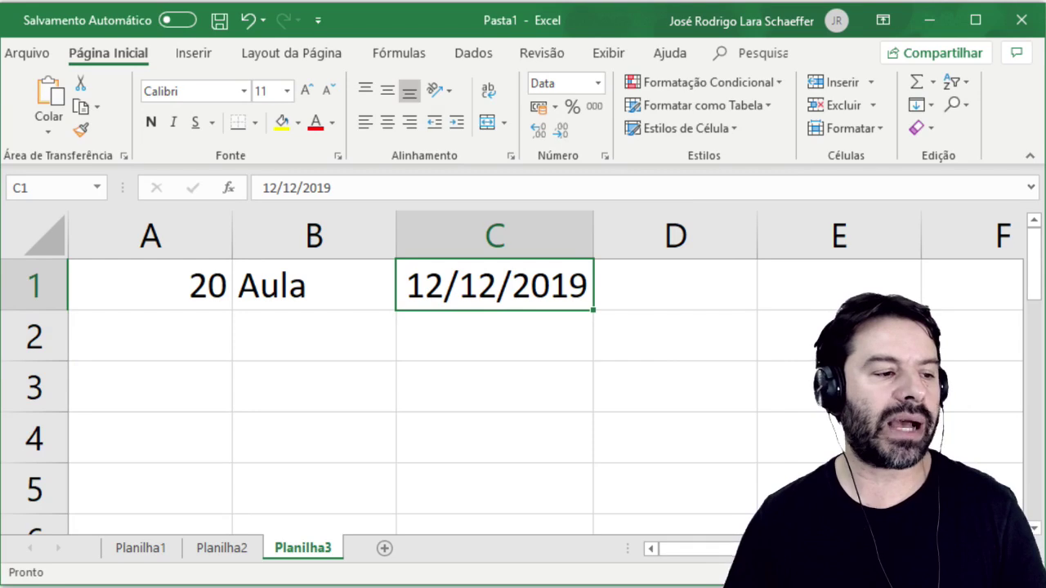
left_click_drag(593, 231, 612, 231)
left_click_drag(233, 238, 248, 240)
left_click(196, 288)
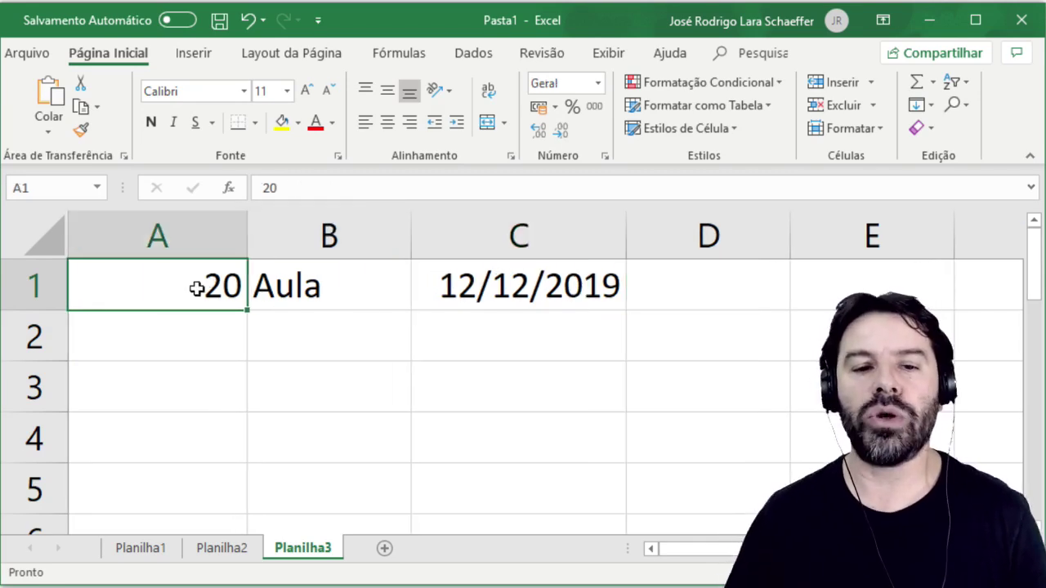
left_click(331, 287)
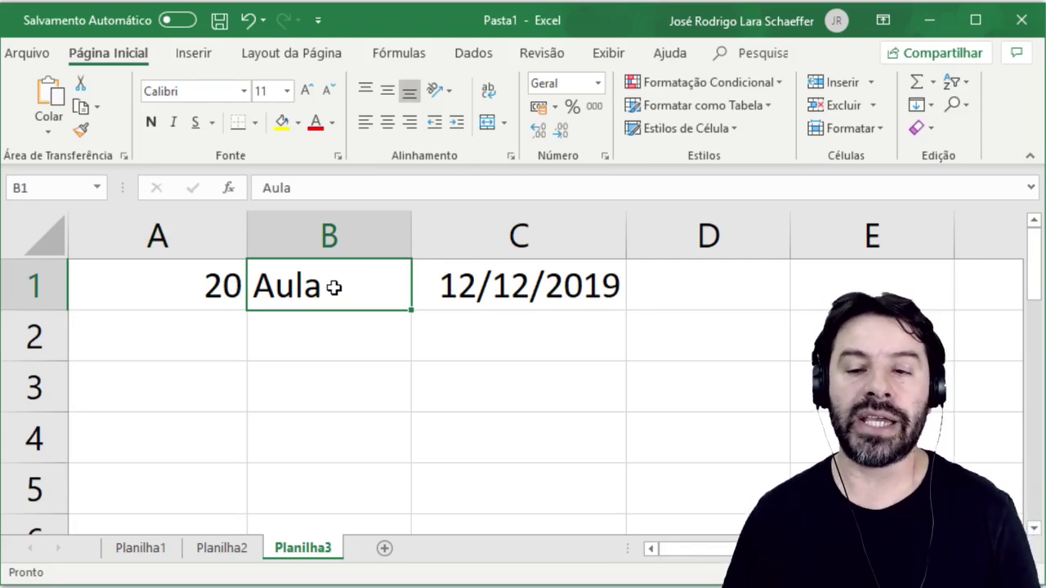
left_click(478, 296)
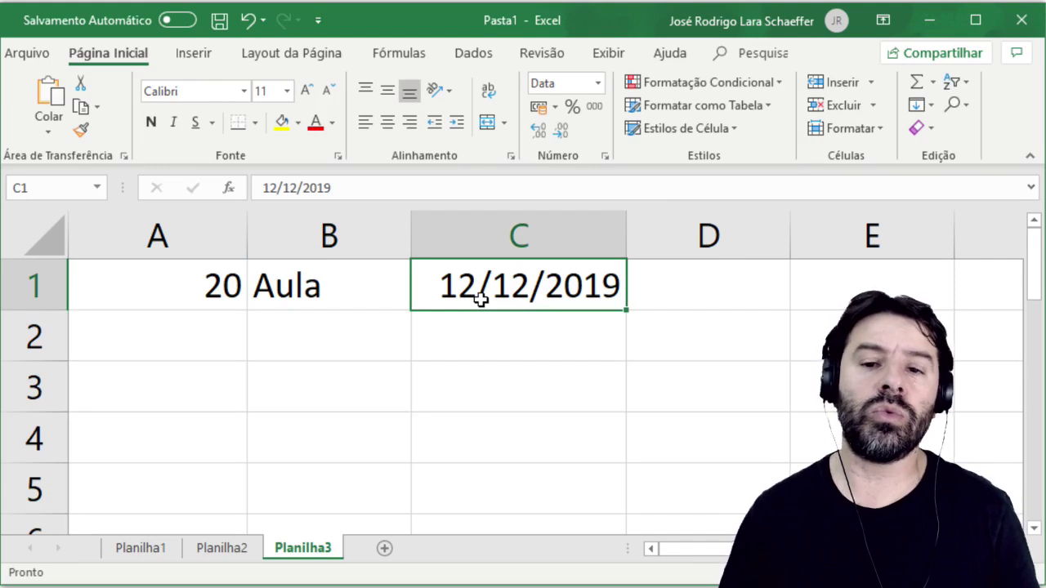
left_click(163, 355)
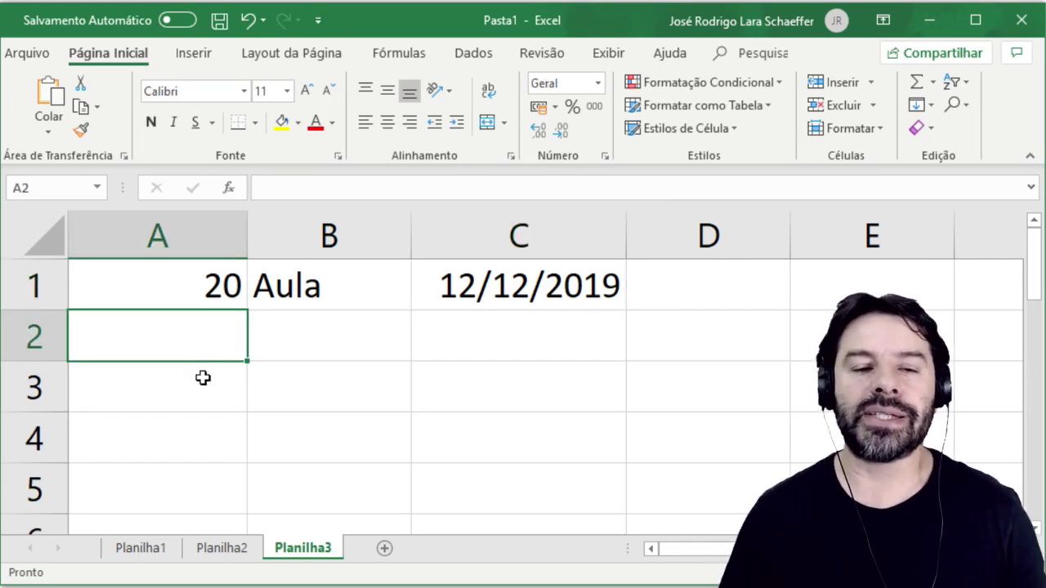
left_click(476, 299)
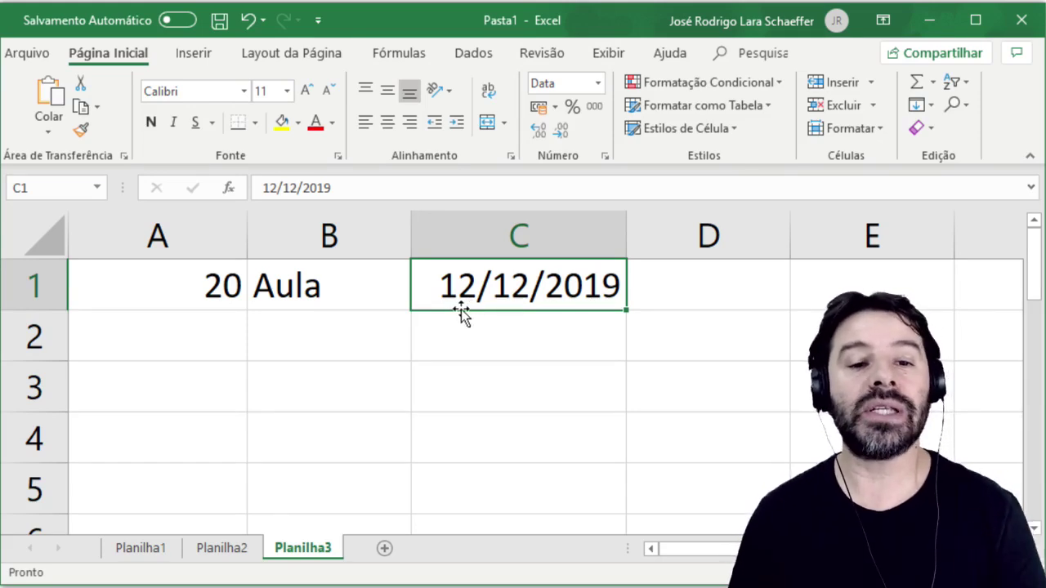
Enter =ÉNÚM(A1) in cell A2 to test whether A1 holds a number
left_click(174, 341)
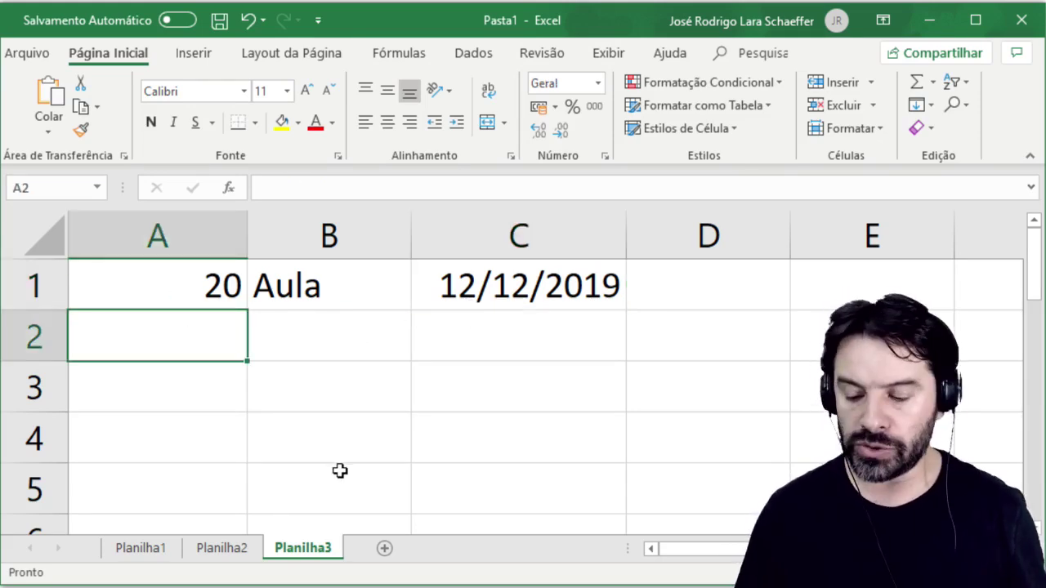
type("=")
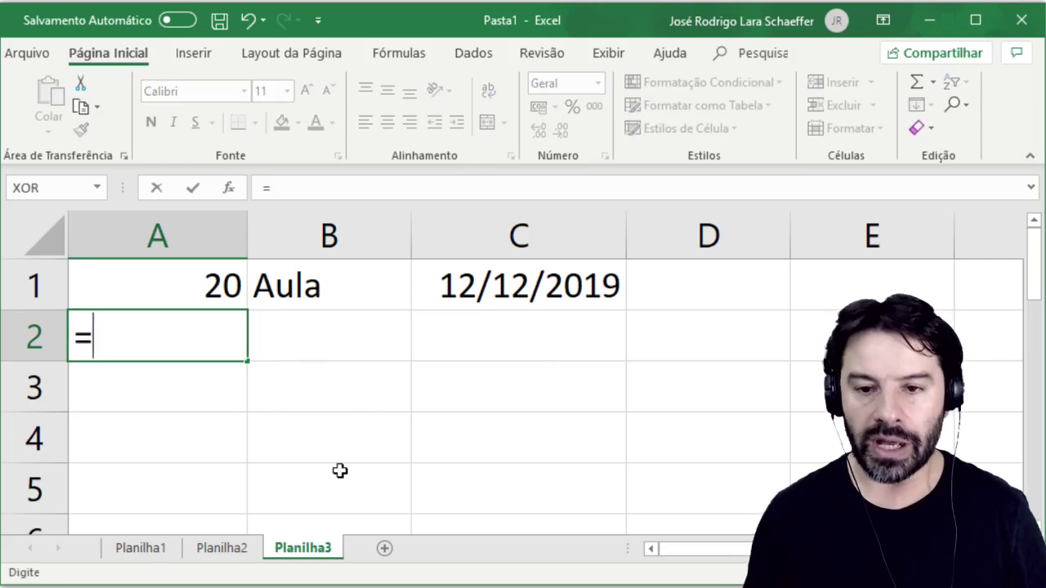
type("ÉNÚ")
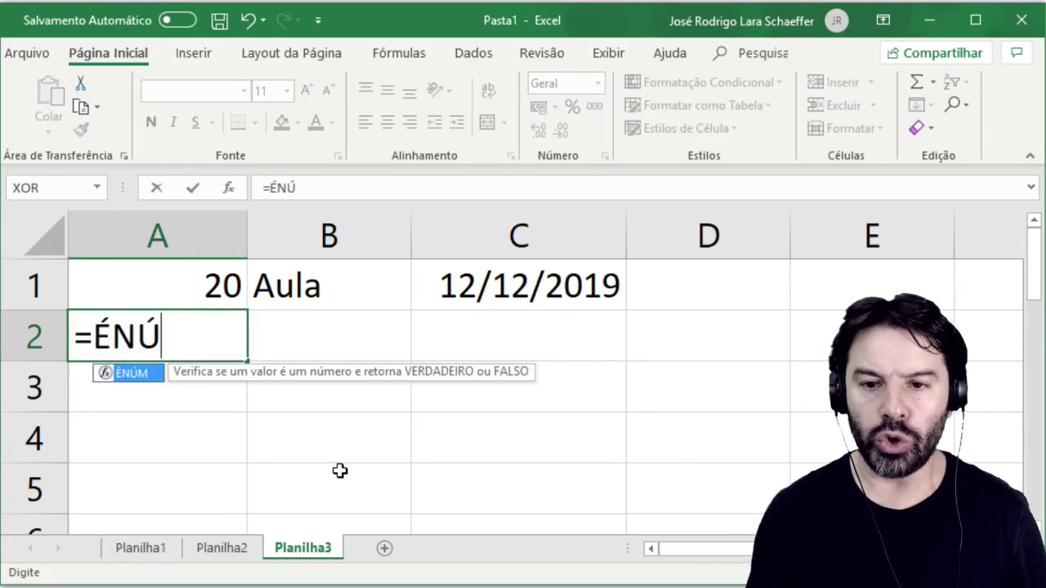
type("M")
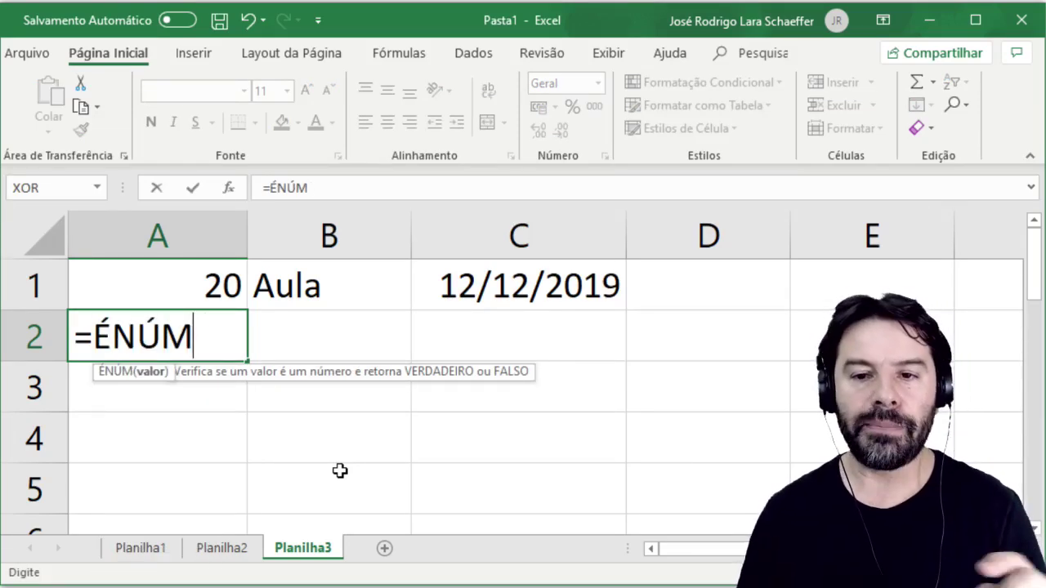
type("(A1)")
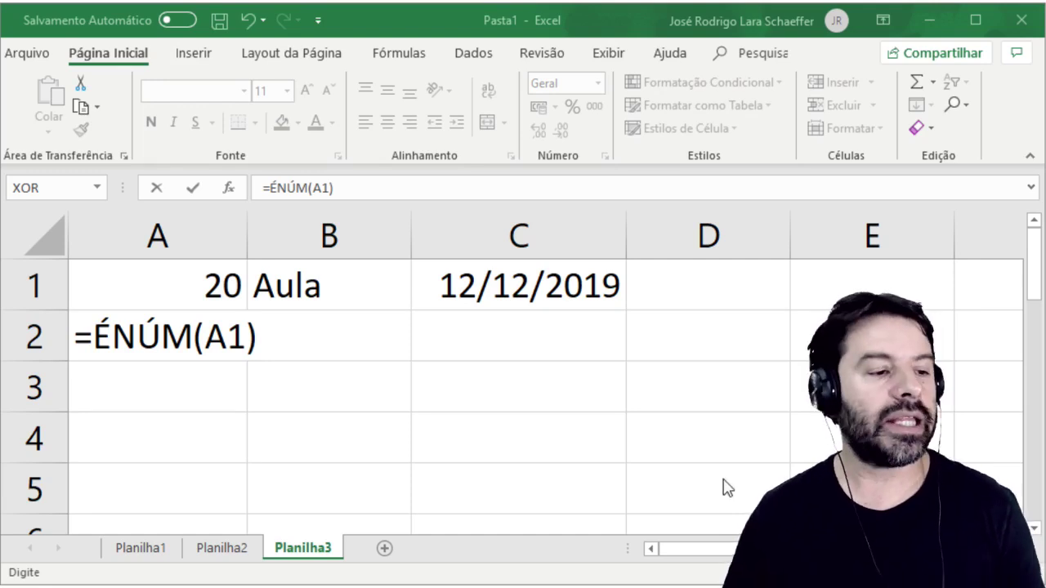
left_click(289, 354)
key("Return")
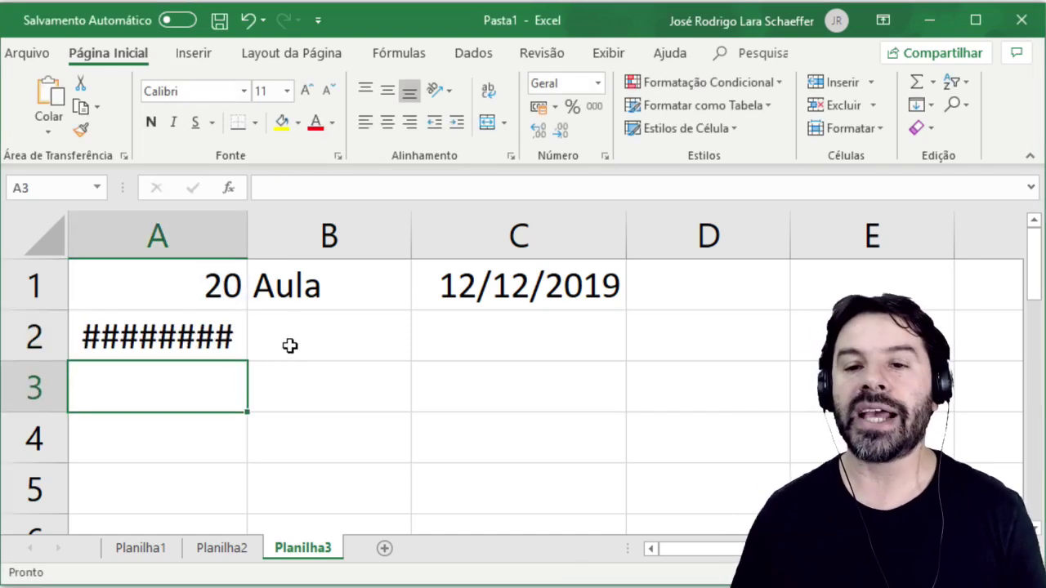
Widen columns A, B and C so their contents fit comfortably, and review the formula in cell A2
double_click(247, 240)
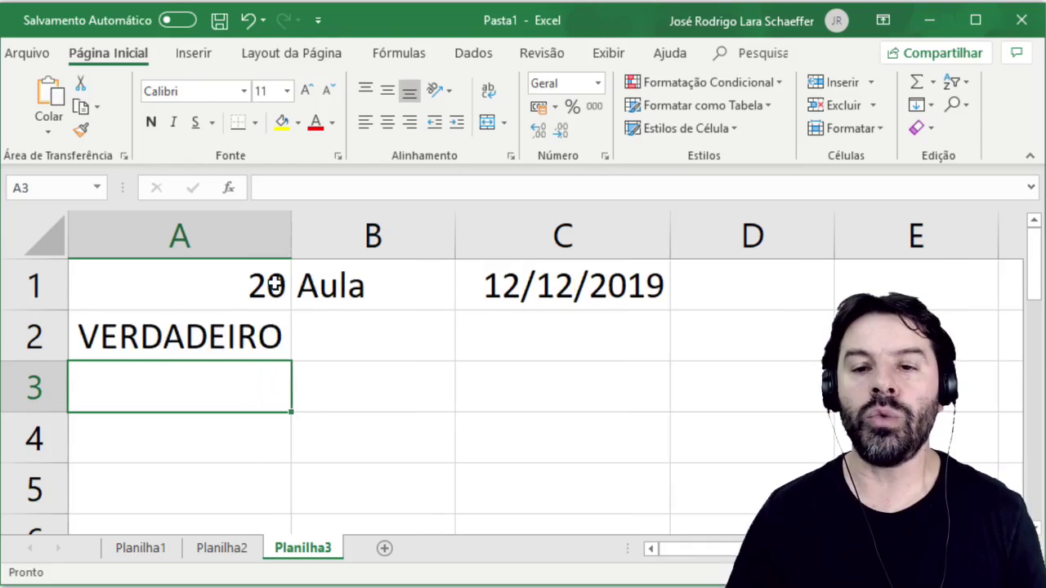
left_click_drag(294, 251, 309, 248)
left_click_drag(471, 237, 511, 245)
left_click_drag(726, 237, 770, 240)
double_click(232, 327)
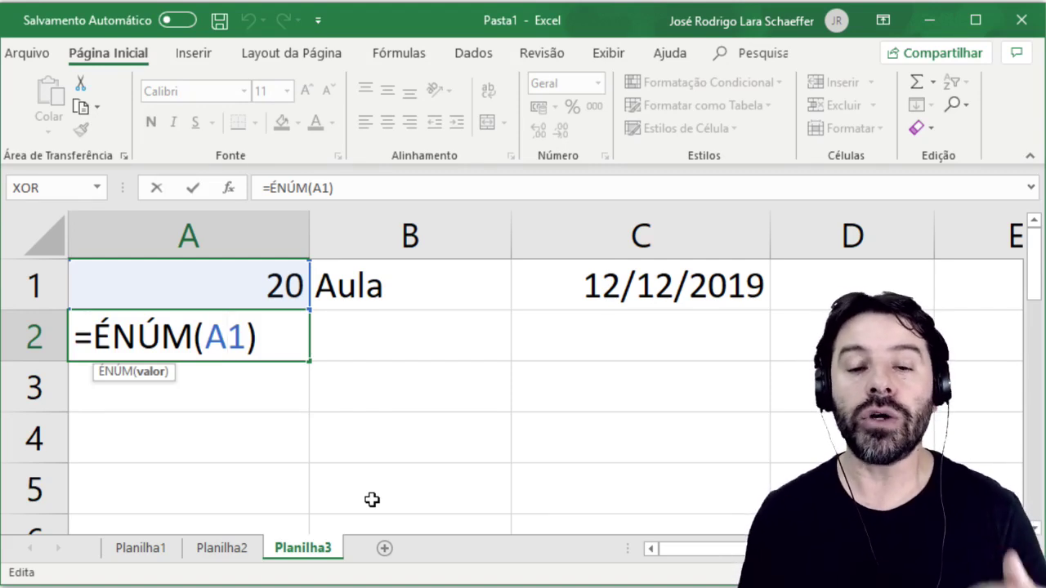
key("Return")
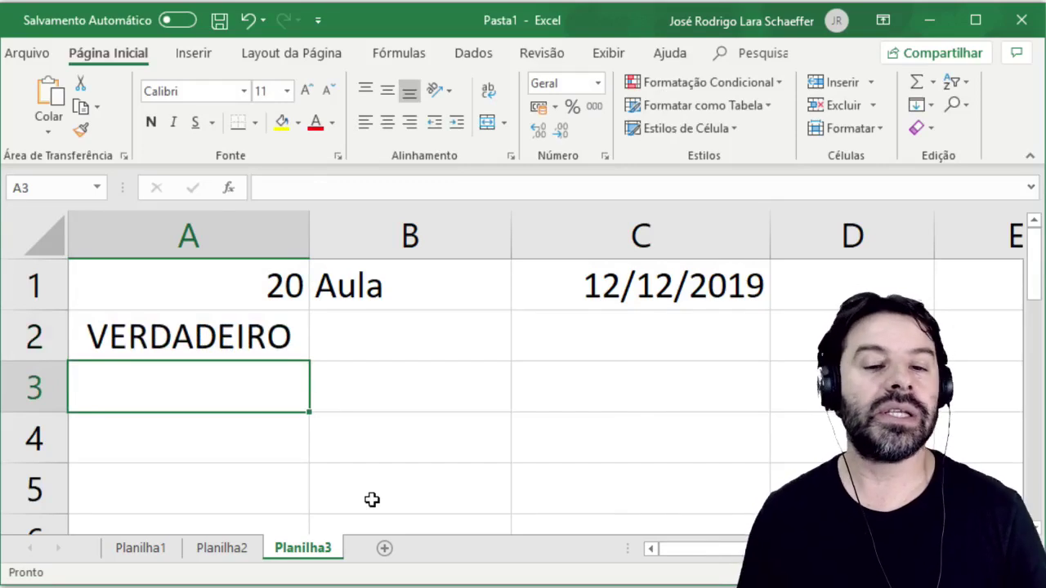
Enter =ÉNÚM(B1) in cell B2 to test whether the text in B1 counts as a number
key("Up")
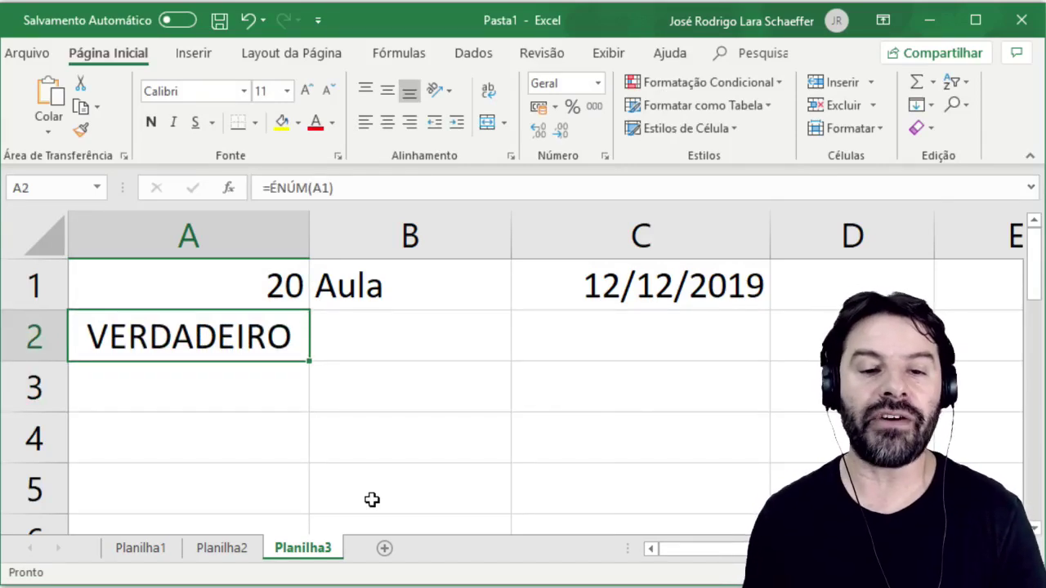
key("Right")
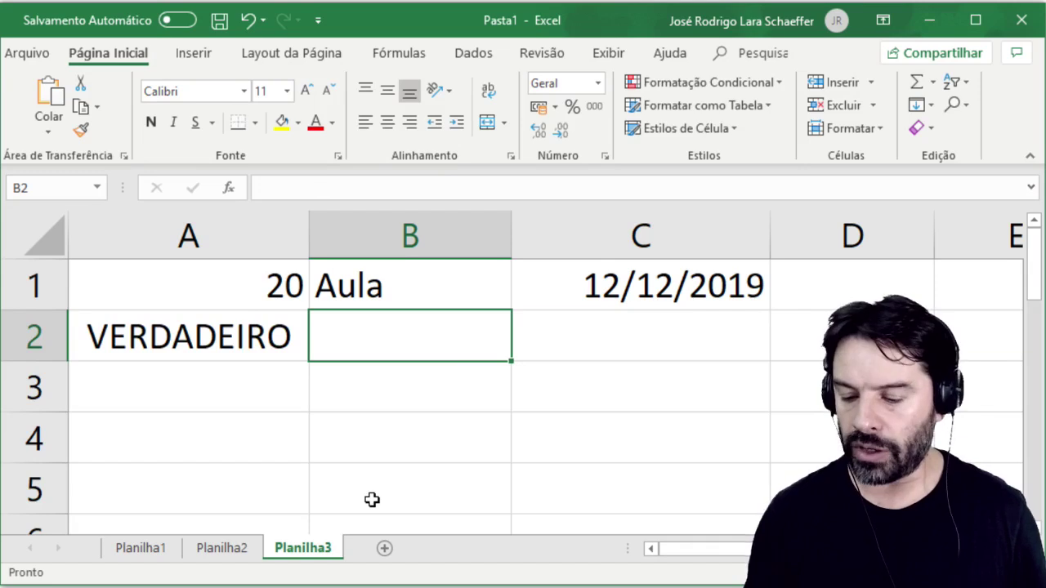
type("=ÉNÚM(")
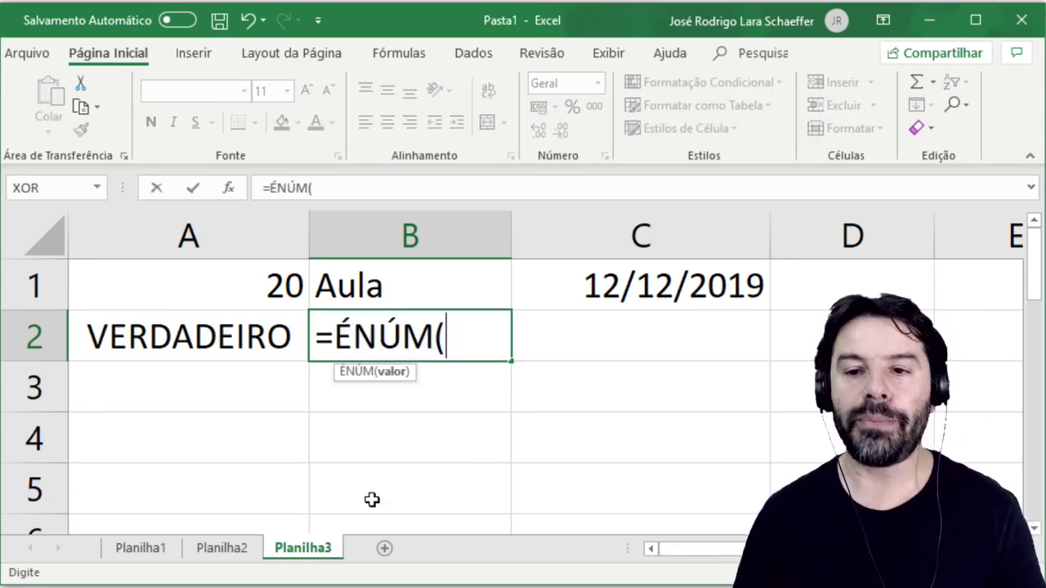
type("B1)")
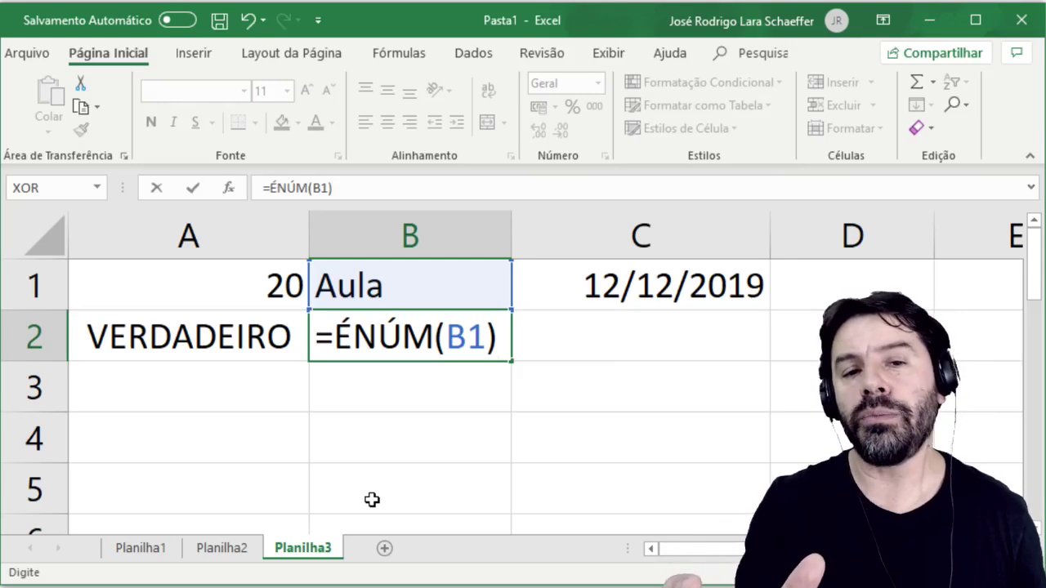
key("Return")
key("Up")
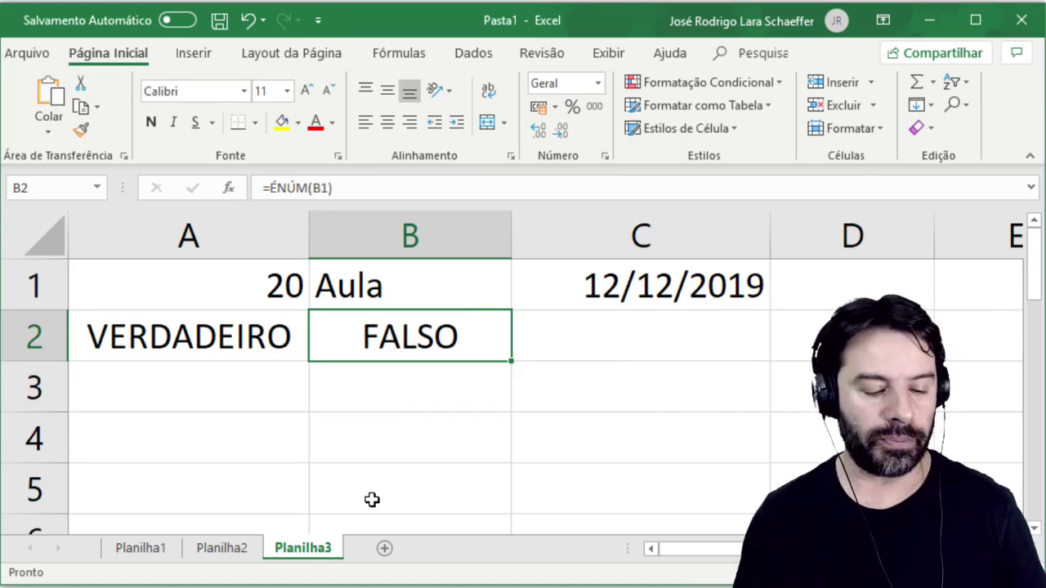
Examine the ÉNÚM formulas in cells A2 and B2 without changing them
key("Left")
key("F2")
key("Return")
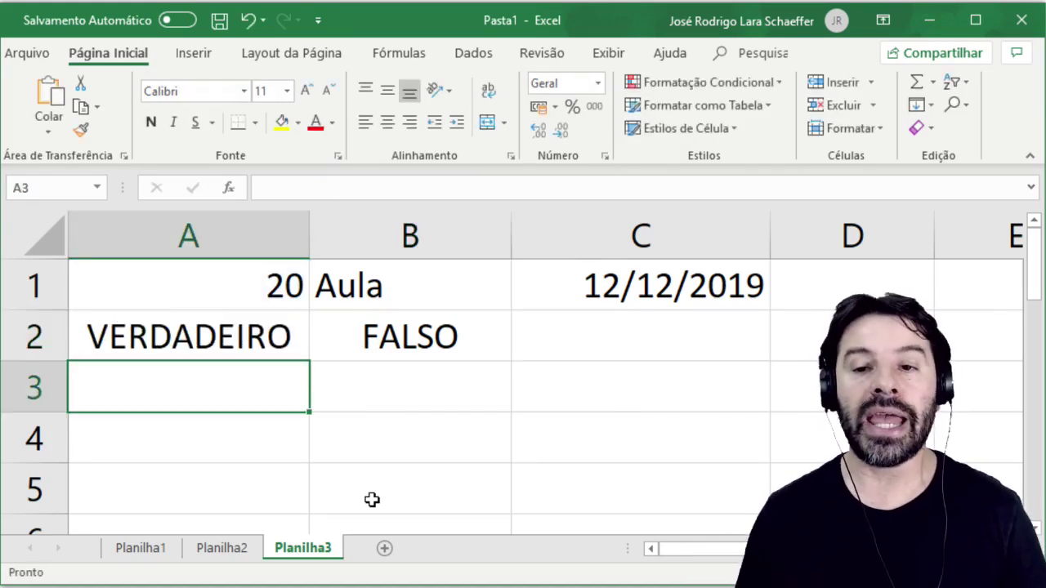
key("Up")
key("Right")
key("F2")
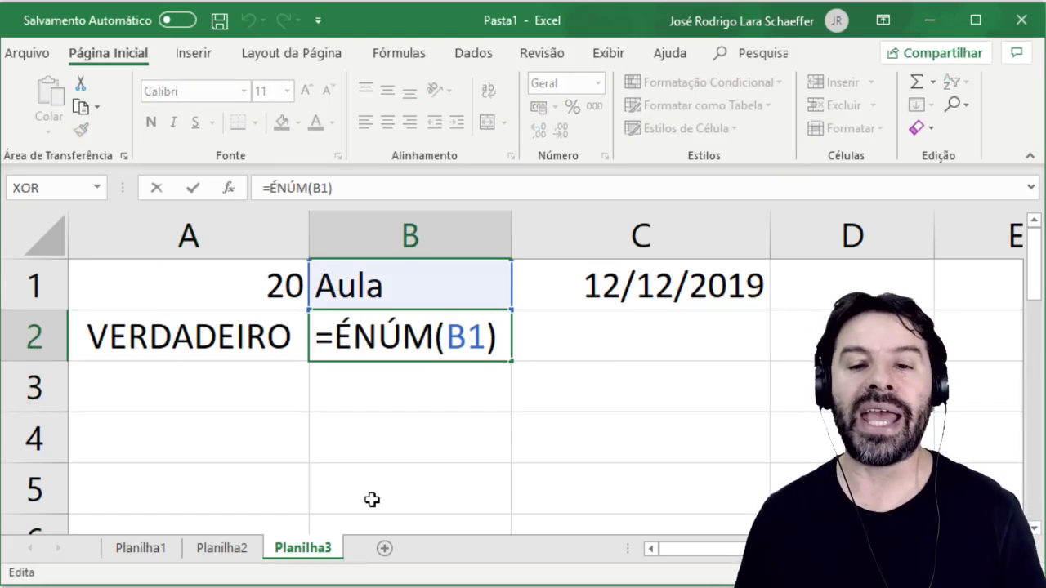
key("Return")
key("Up")
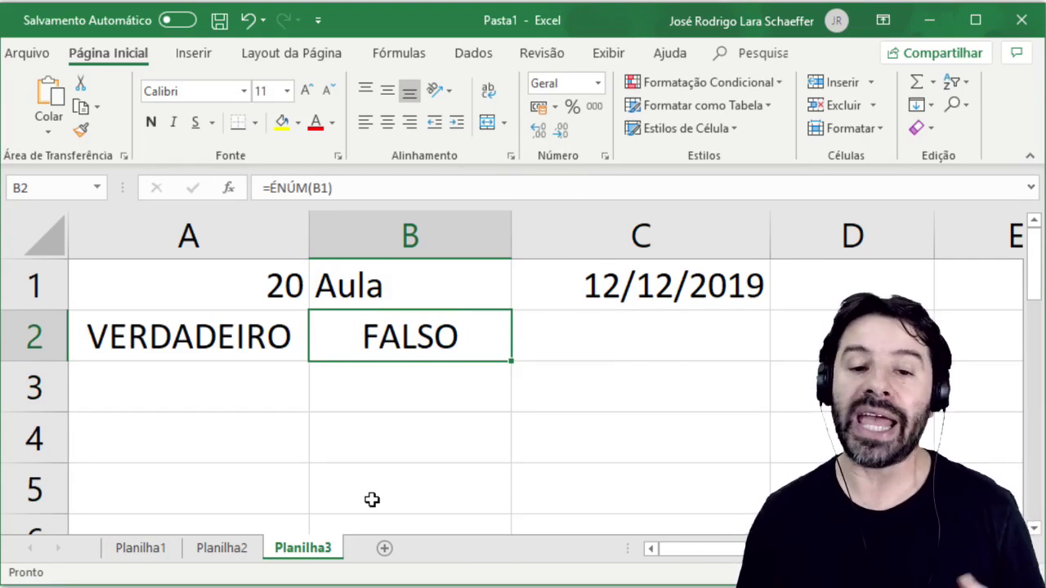
Enter =ÉNÚM(C1) in cell C2 to test whether the date counts as a number, and review the formula
key("Right")
type("=")
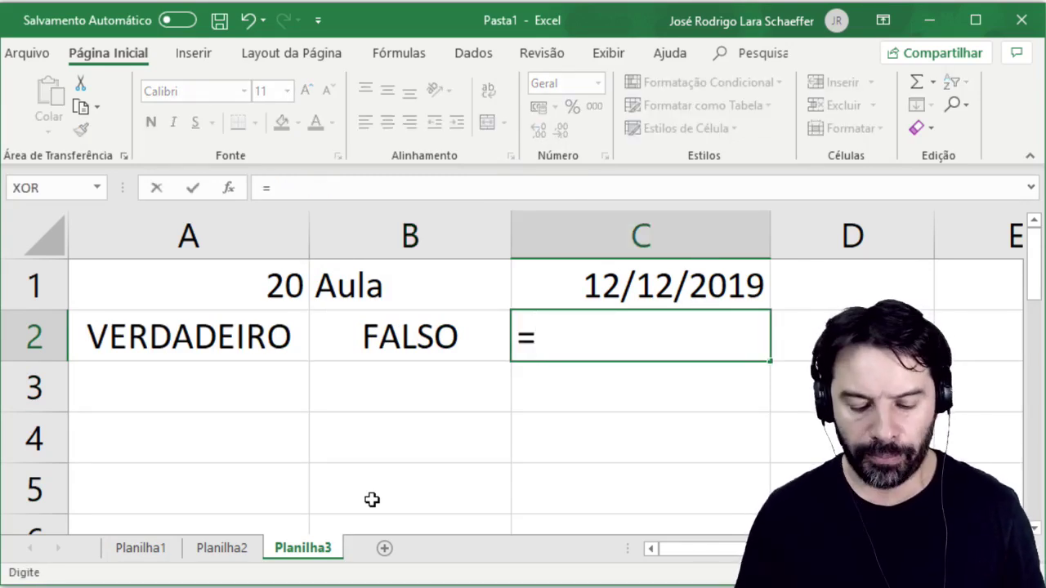
type("ÉNÚM")
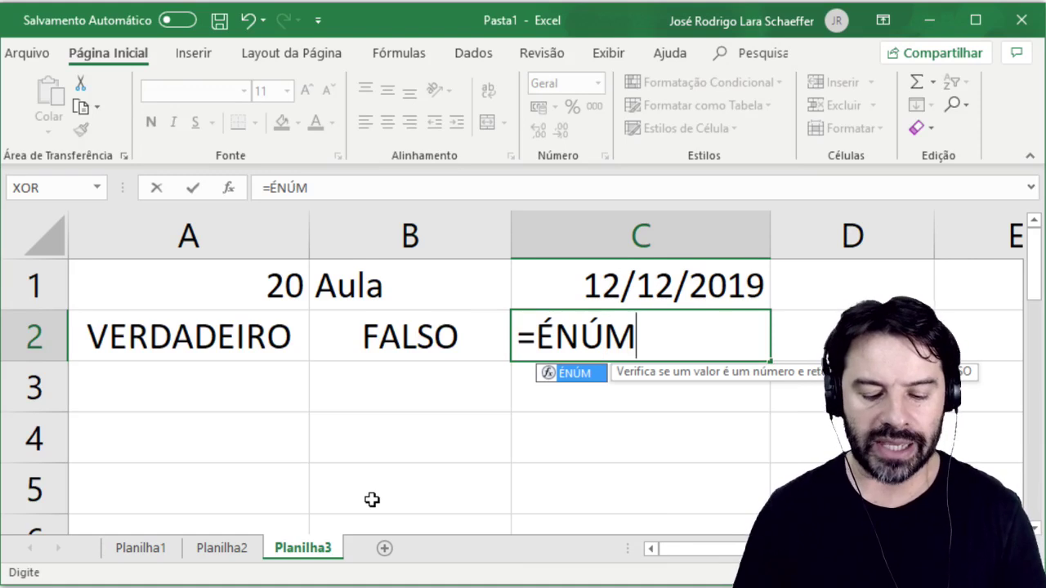
type("(C1)")
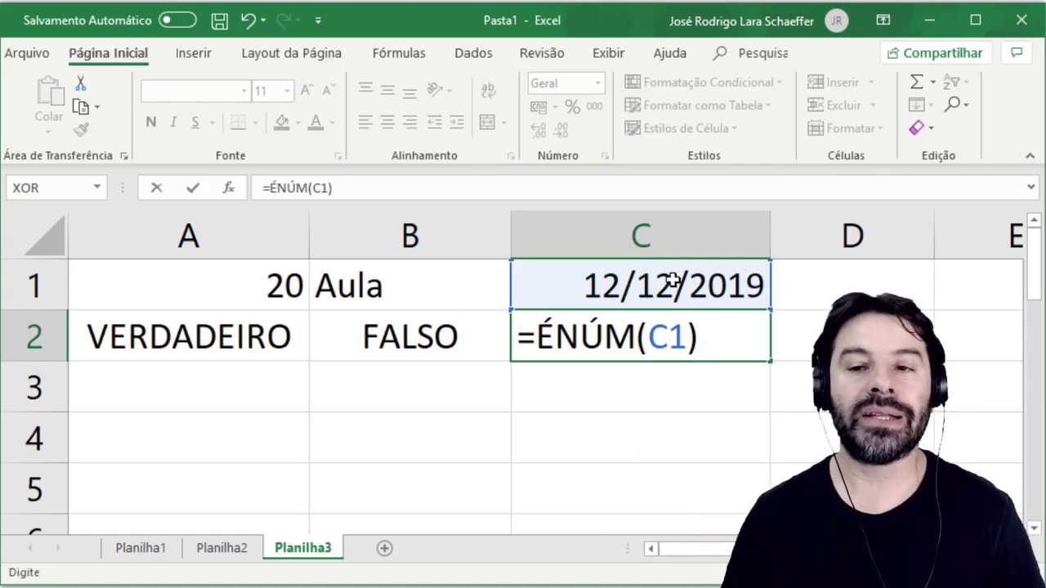
key("Return")
key("Up")
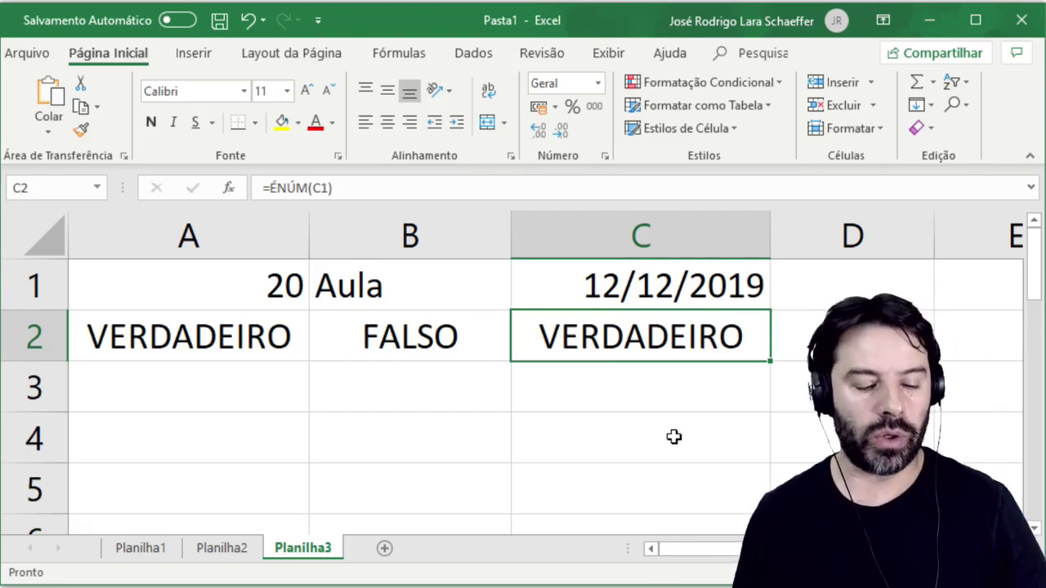
key("F2")
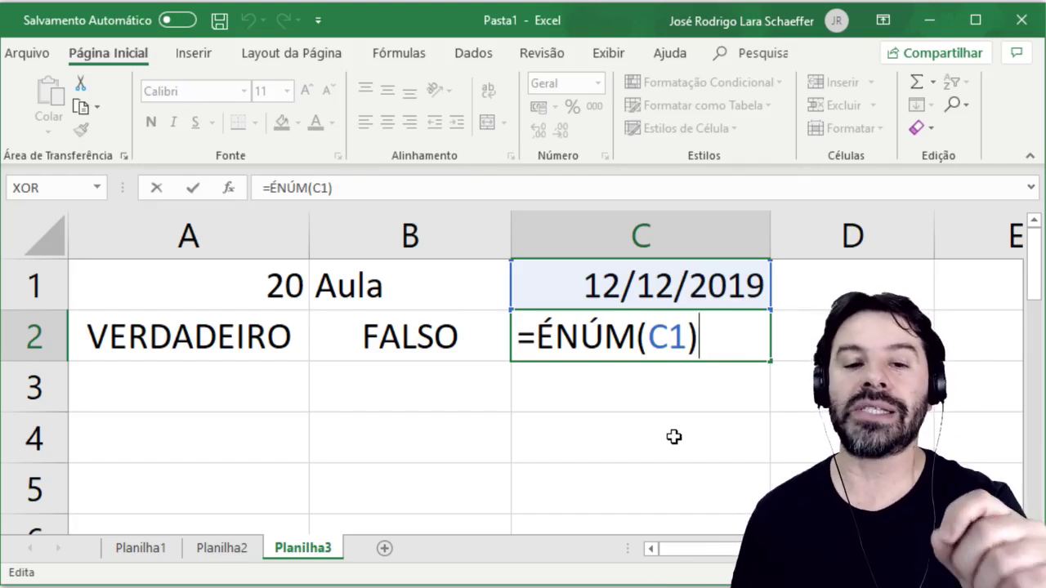
key("Return")
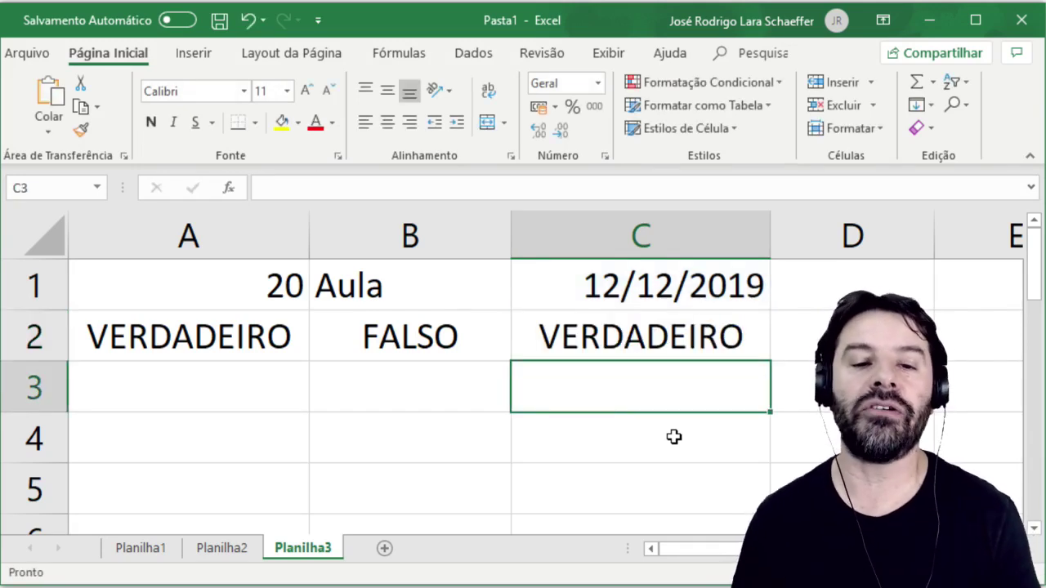